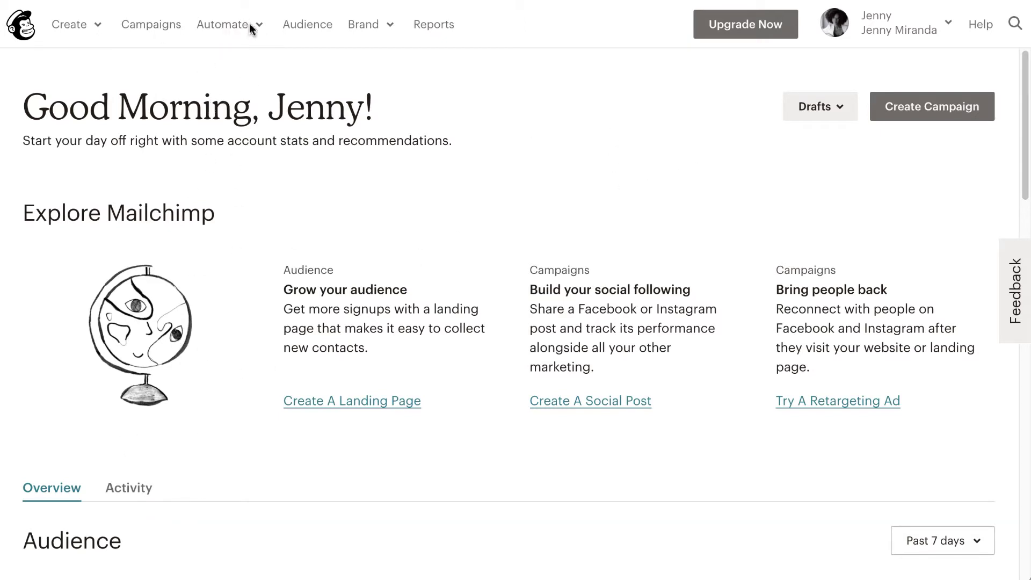
# Step: Open the Audience dashboard, which shows 14 contacts and 13 subscribers
pyautogui.click(324, 28)
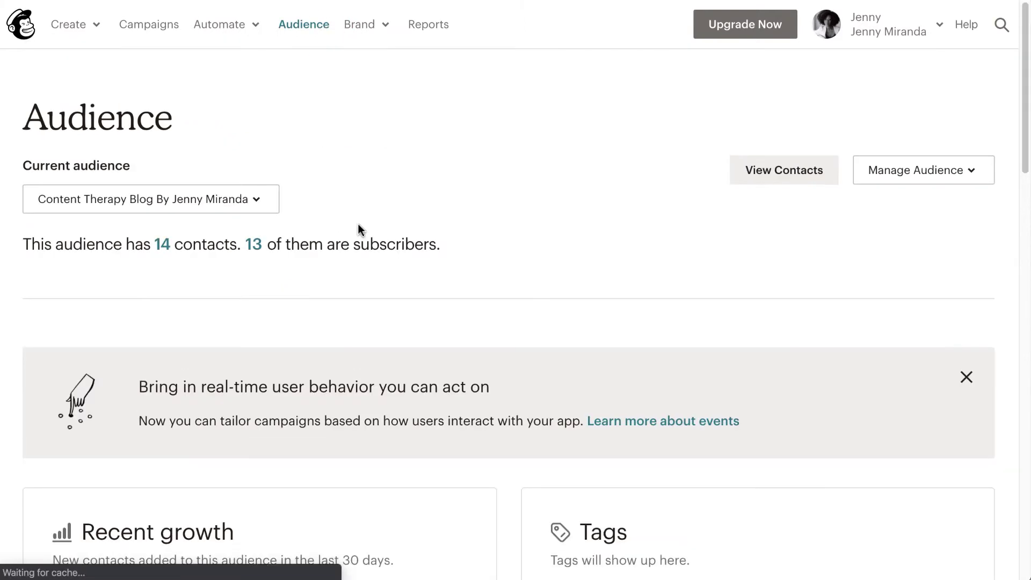
# Step: Go to Manage contacts for the blog audience and scroll down to the Groups link
pyautogui.click(973, 176)
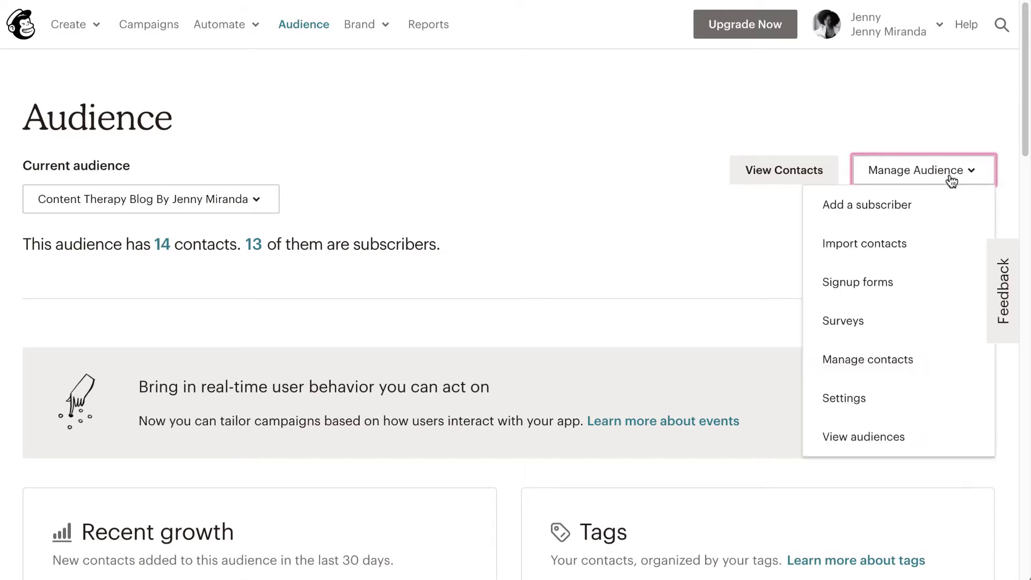
pyautogui.click(854, 365)
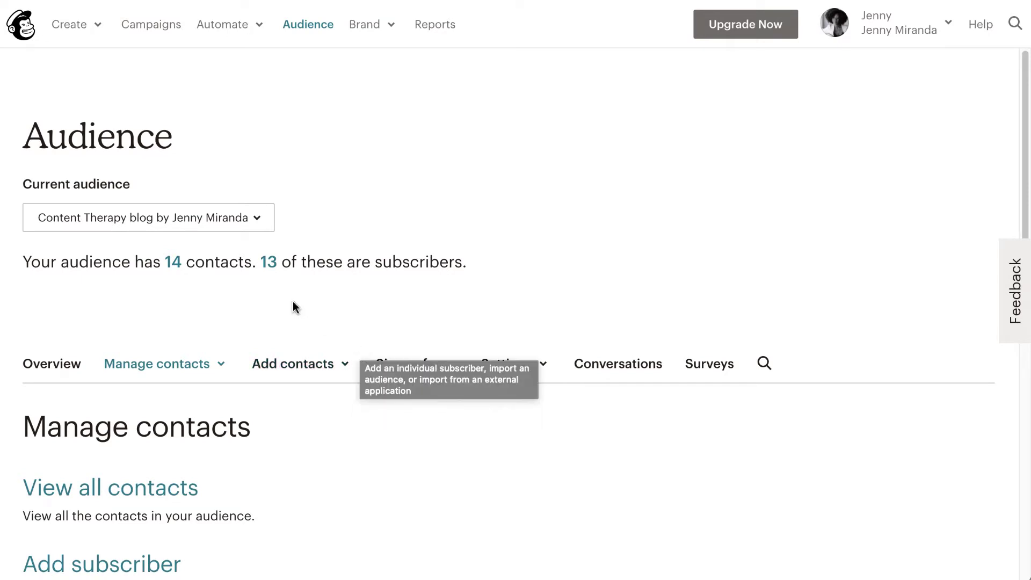
pyautogui.scroll(-4, 375, 305)
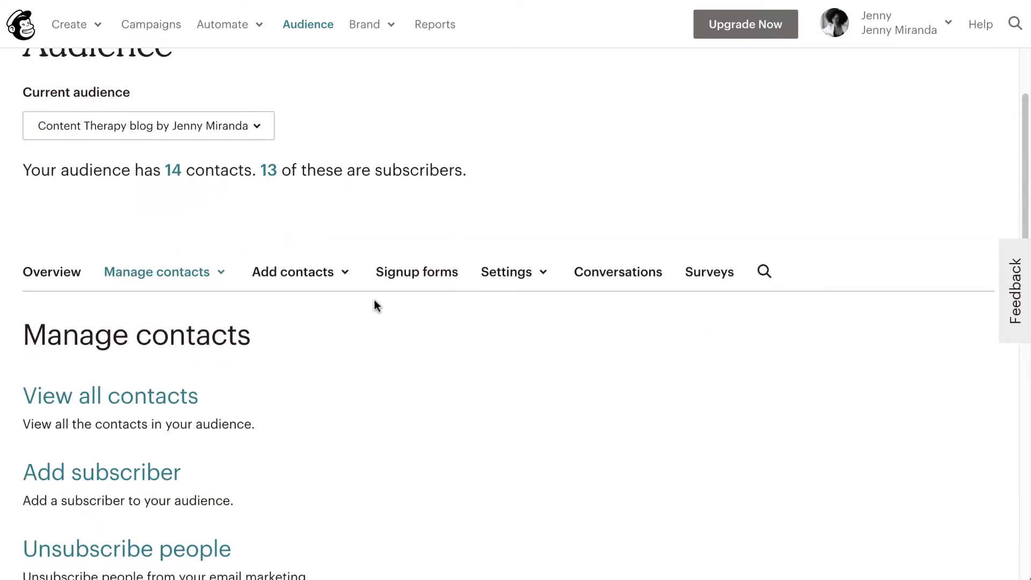
pyautogui.scroll(-1, 240, 370)
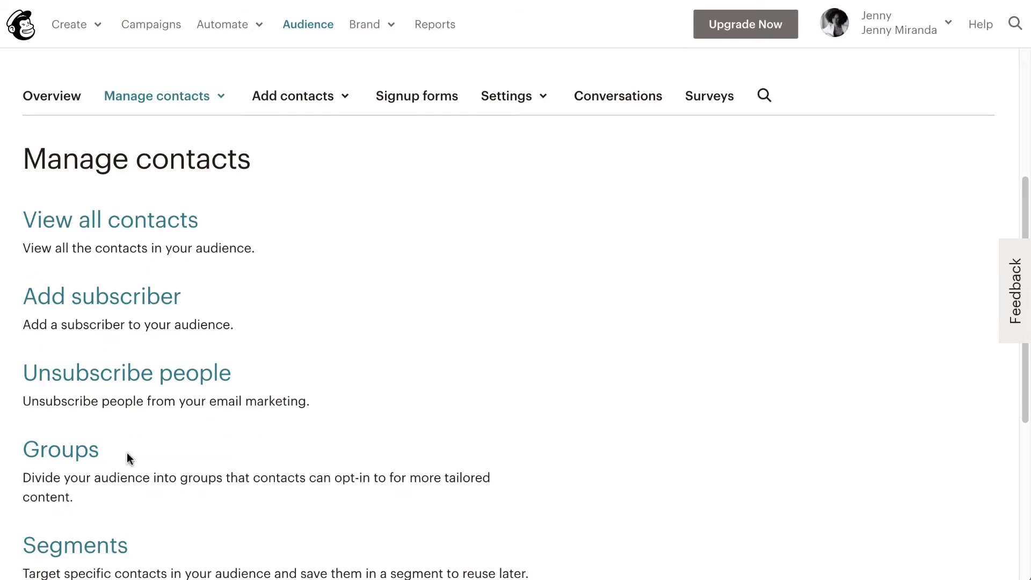
# Step: From the audience Groups page, start a new checkbox group category and scroll to its name fields
pyautogui.click(76, 455)
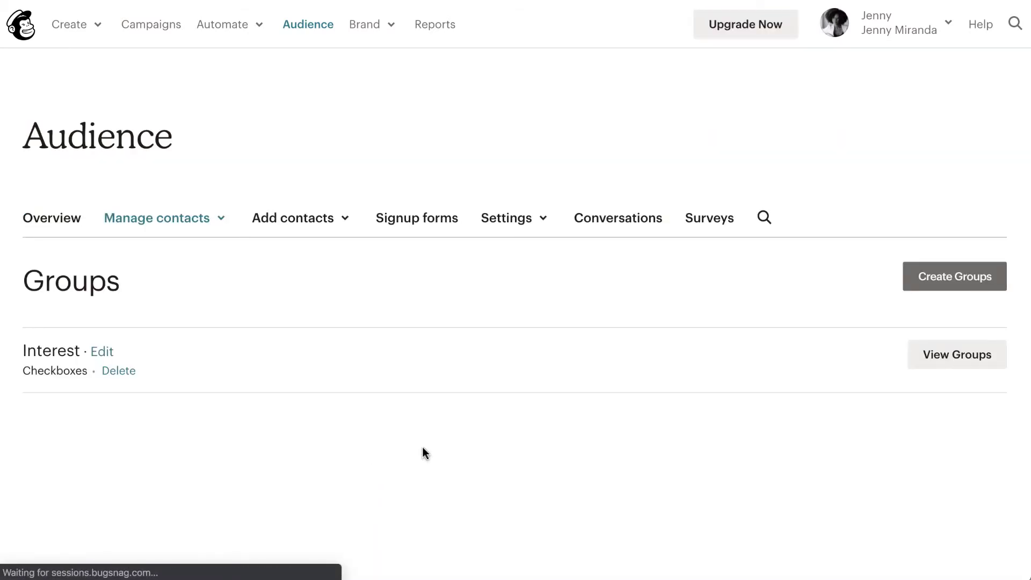
pyautogui.scroll(-1, 593, 445)
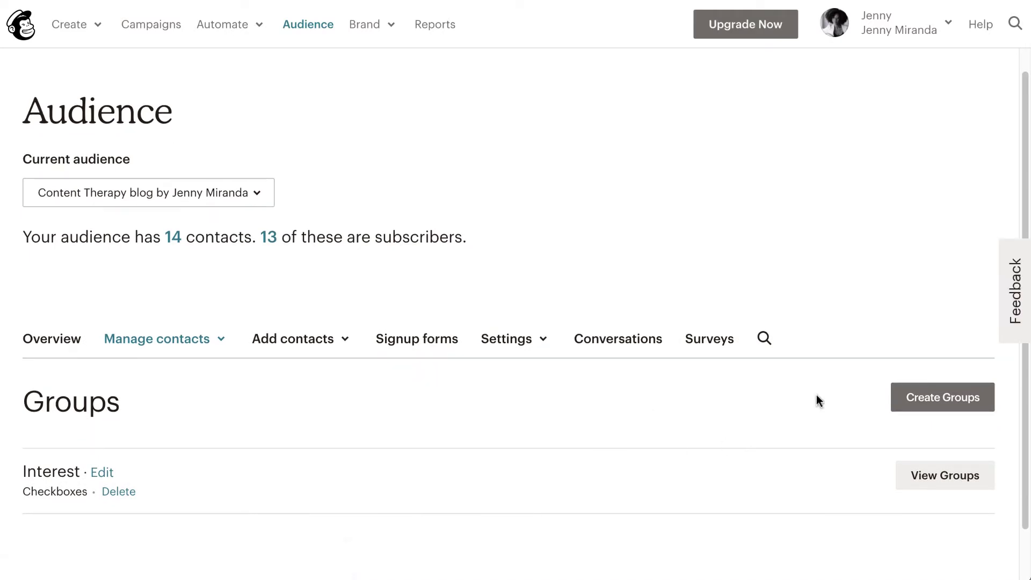
pyautogui.click(939, 404)
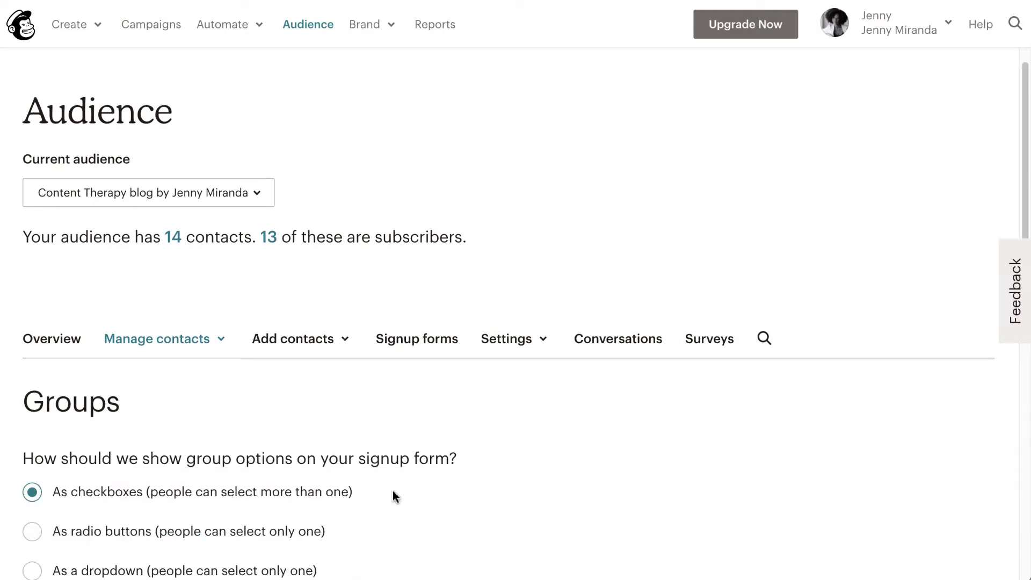
pyautogui.scroll(-2, 391, 451)
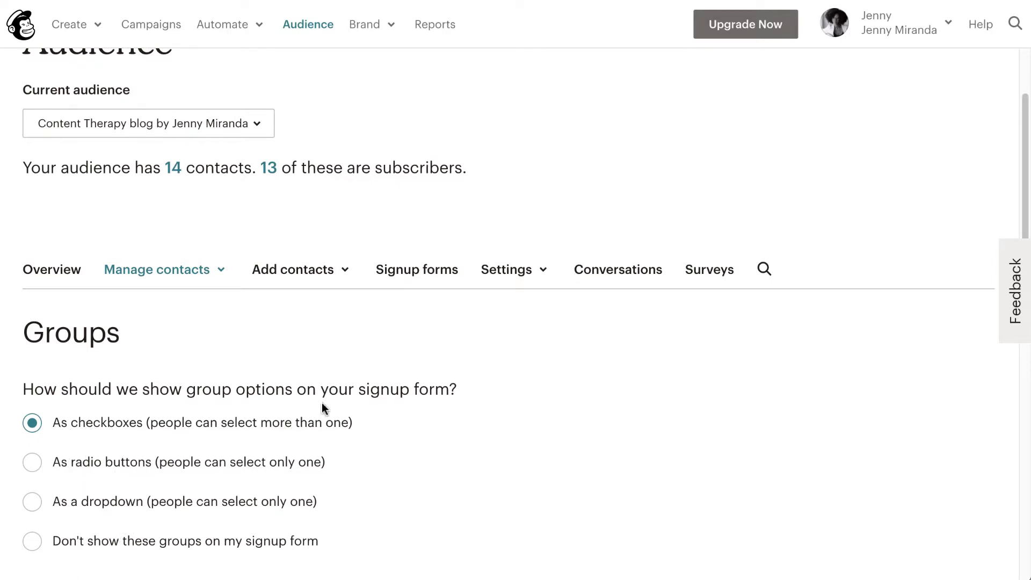
pyautogui.scroll(-1, 322, 408)
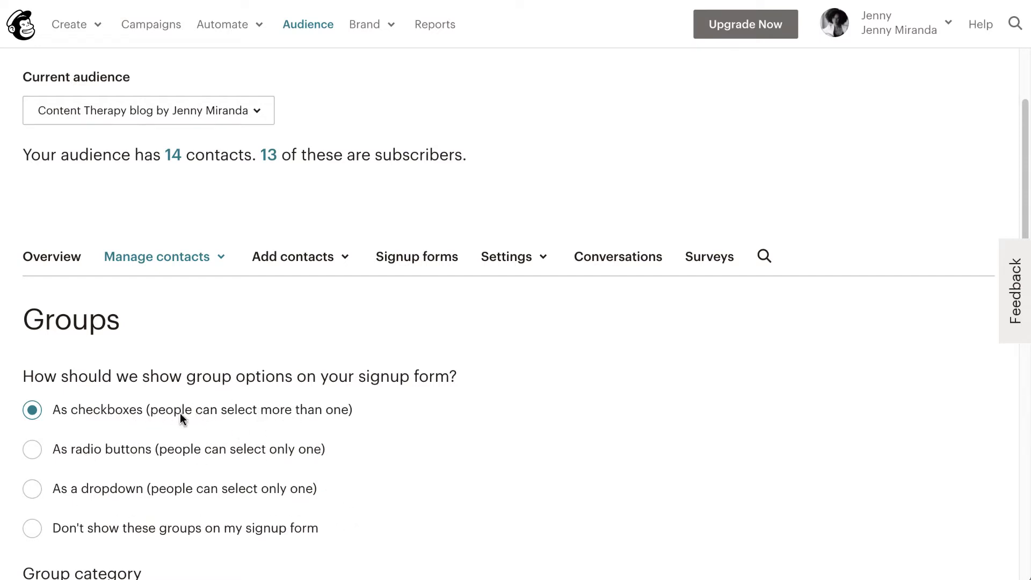
pyautogui.scroll(-5, 105, 410)
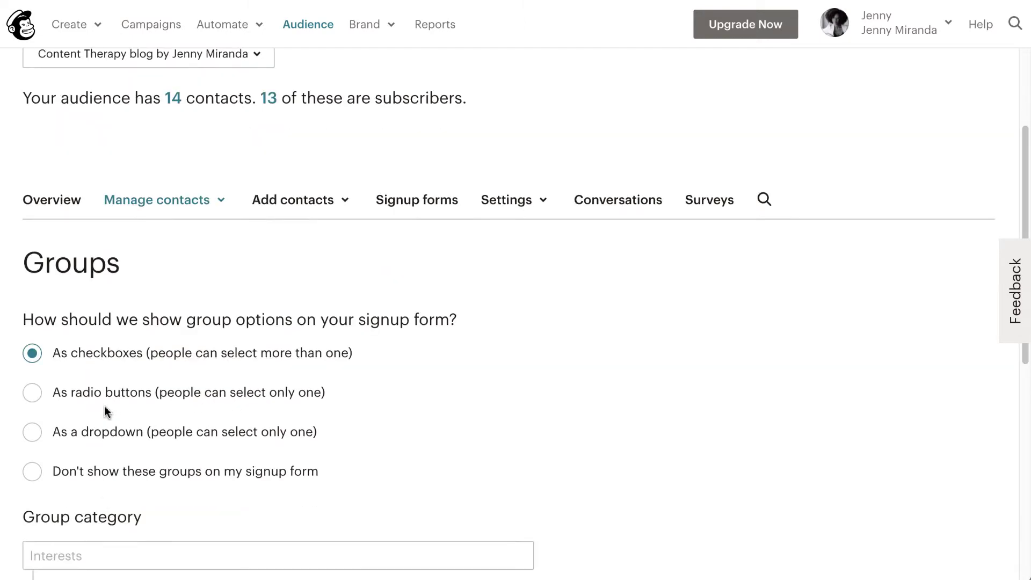
pyautogui.scroll(-1, 141, 412)
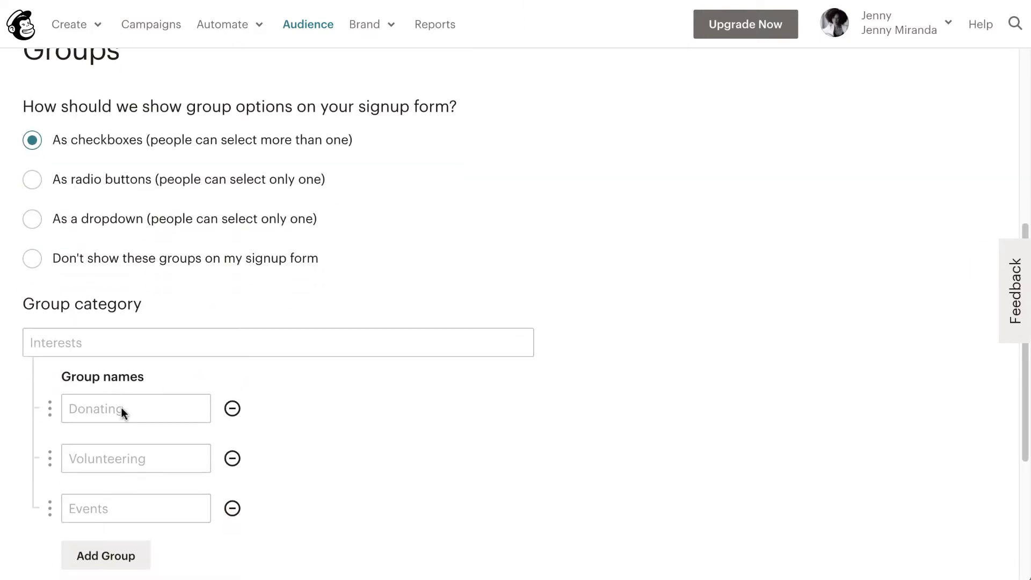
# Step: Create the 'Interests' category with groups Webinars, Books and Virtual Events, and save it
pyautogui.click(108, 316)
pyautogui.write('Interests')
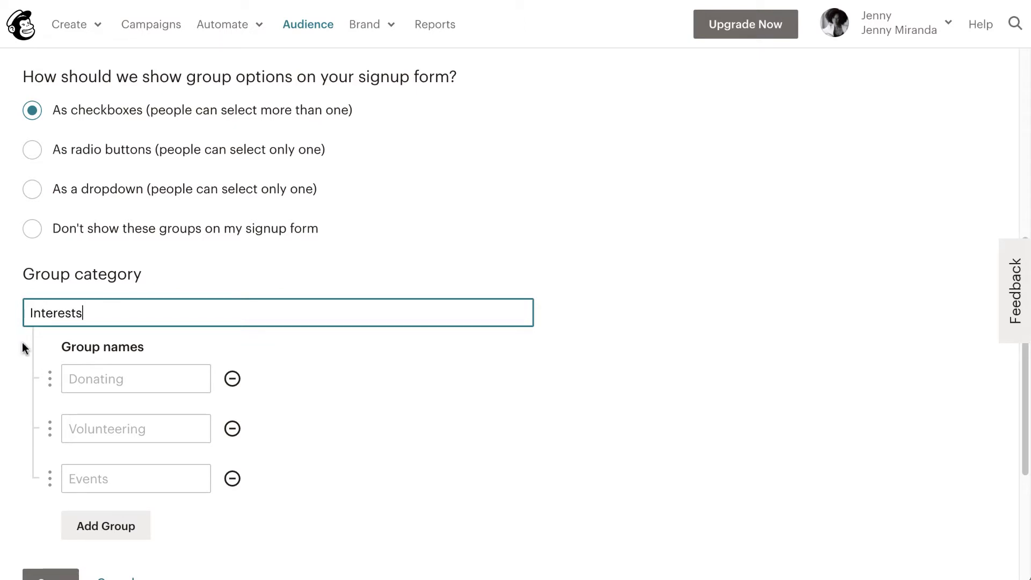
pyautogui.click(113, 382)
pyautogui.write('Webinars')
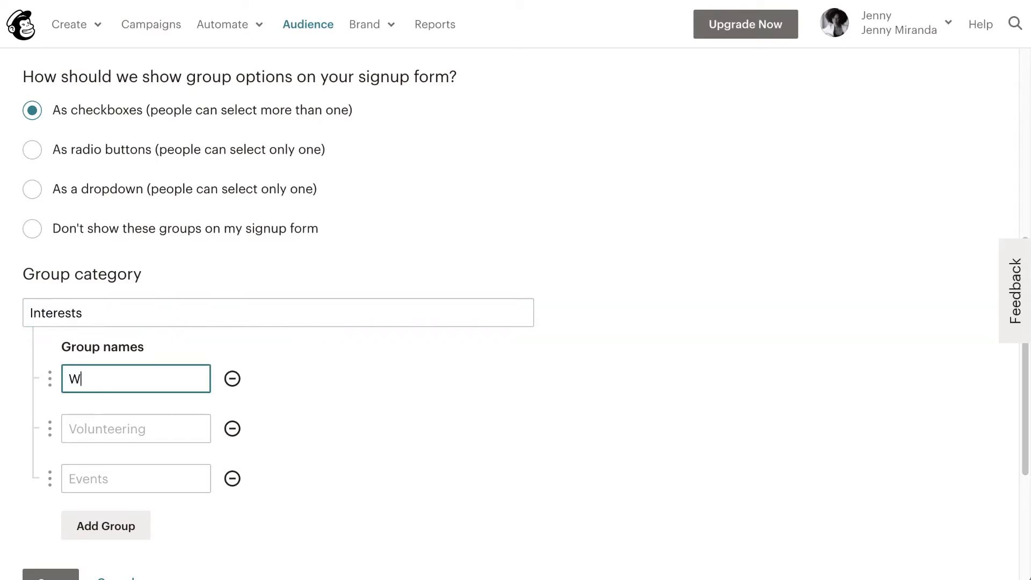
pyautogui.click(83, 421)
pyautogui.write('Books')
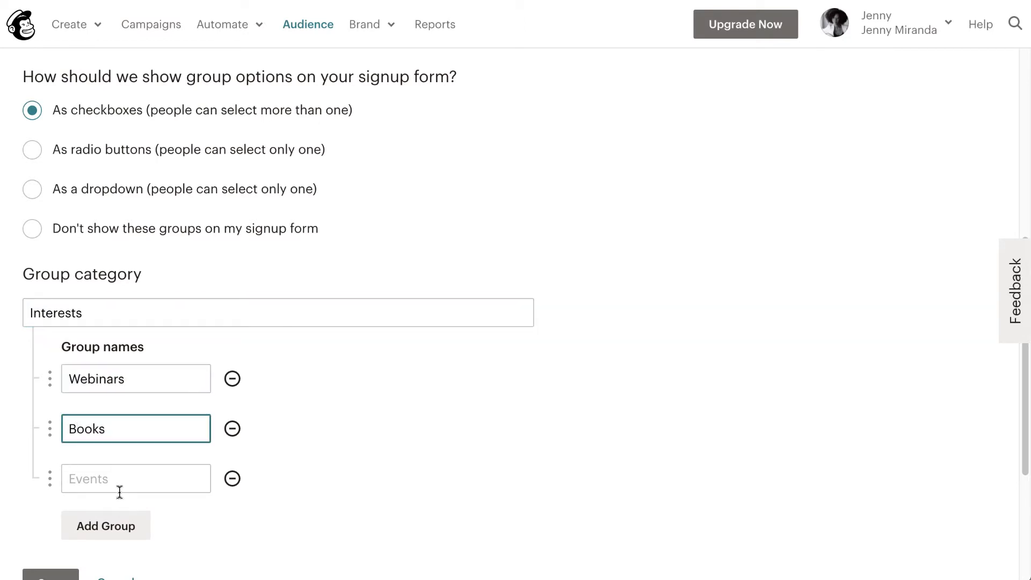
pyautogui.click(120, 481)
pyautogui.write('Virtual Events')
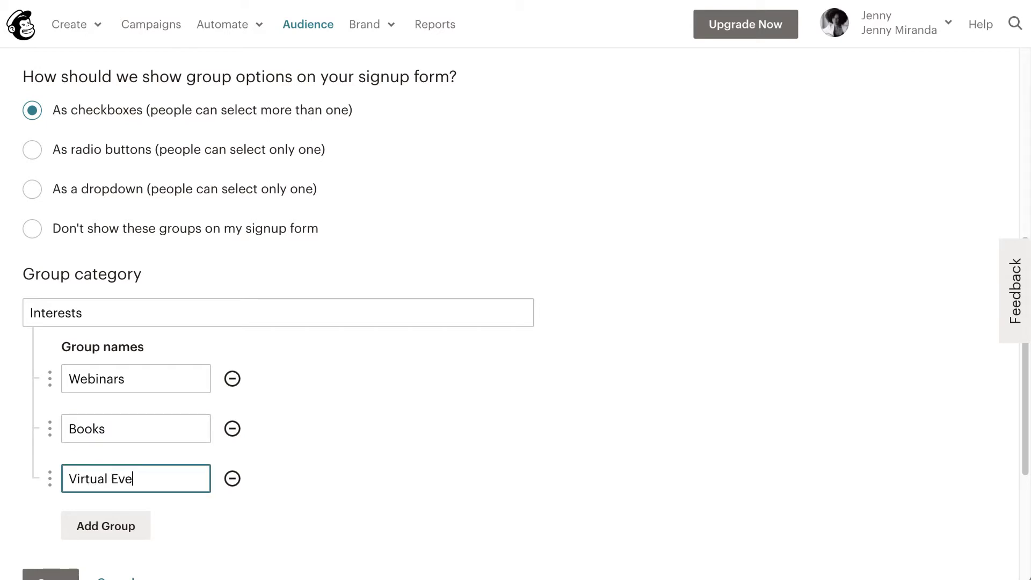
pyautogui.scroll(-1, 177, 497)
pyautogui.click(56, 564)
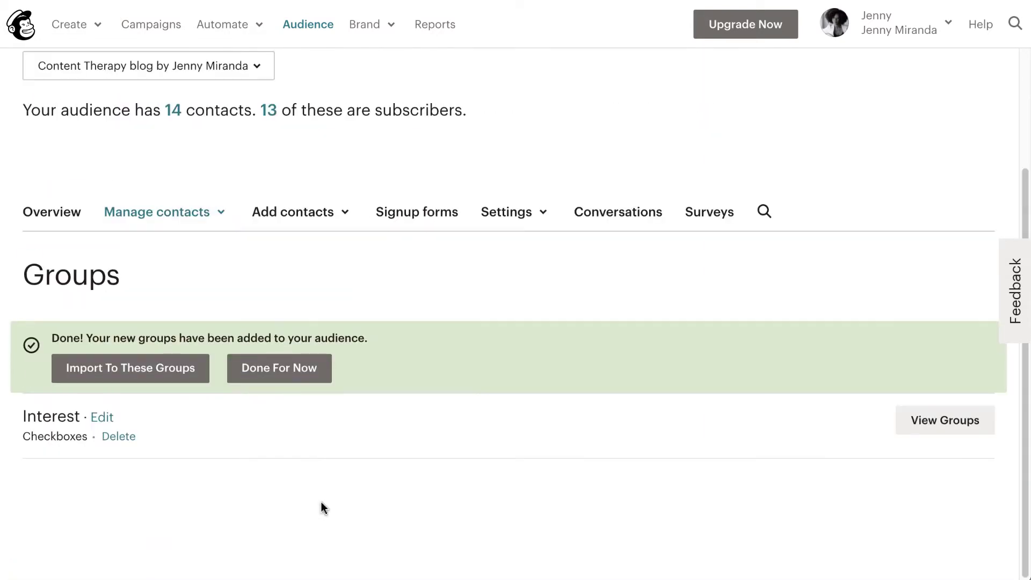
# Step: Dismiss the groups confirmation and open the audience's signup Form builder
pyautogui.click(296, 375)
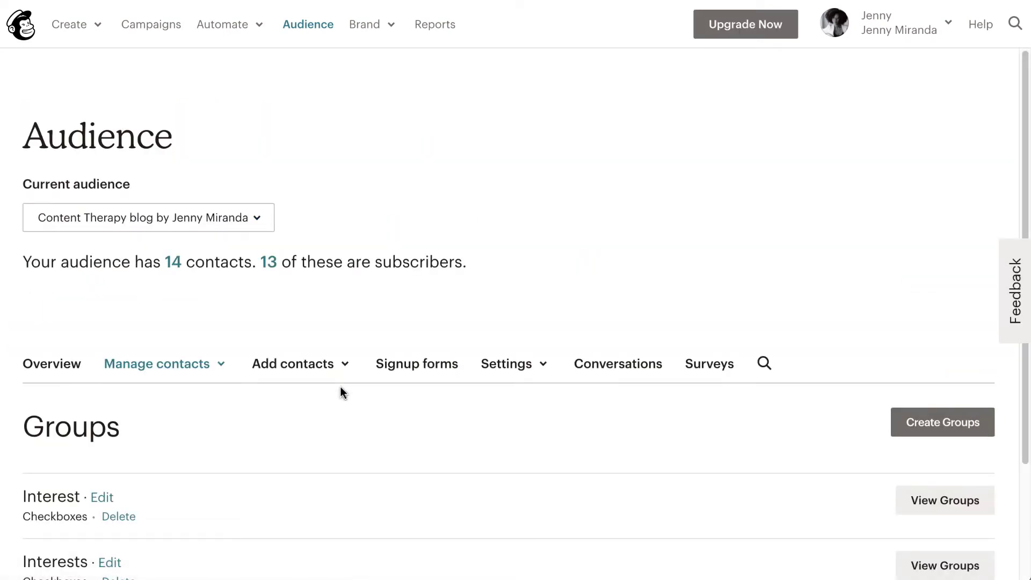
pyautogui.click(424, 369)
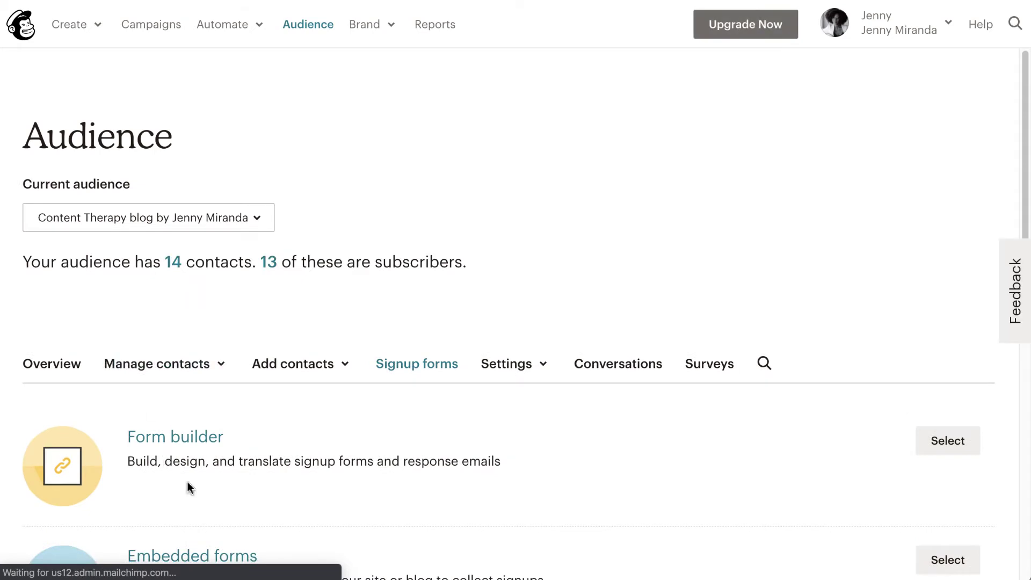
pyautogui.scroll(-2, 189, 486)
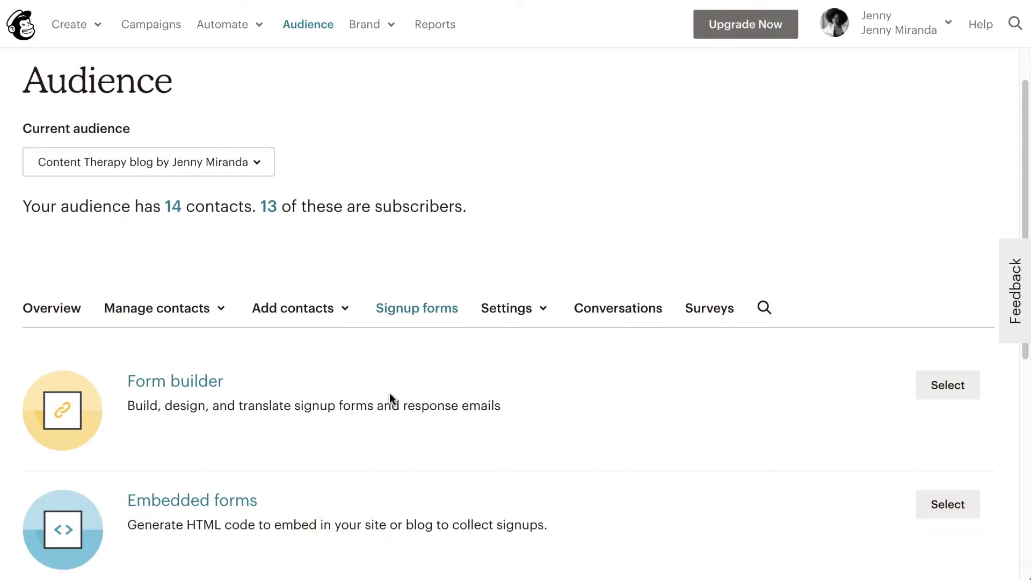
pyautogui.click(959, 383)
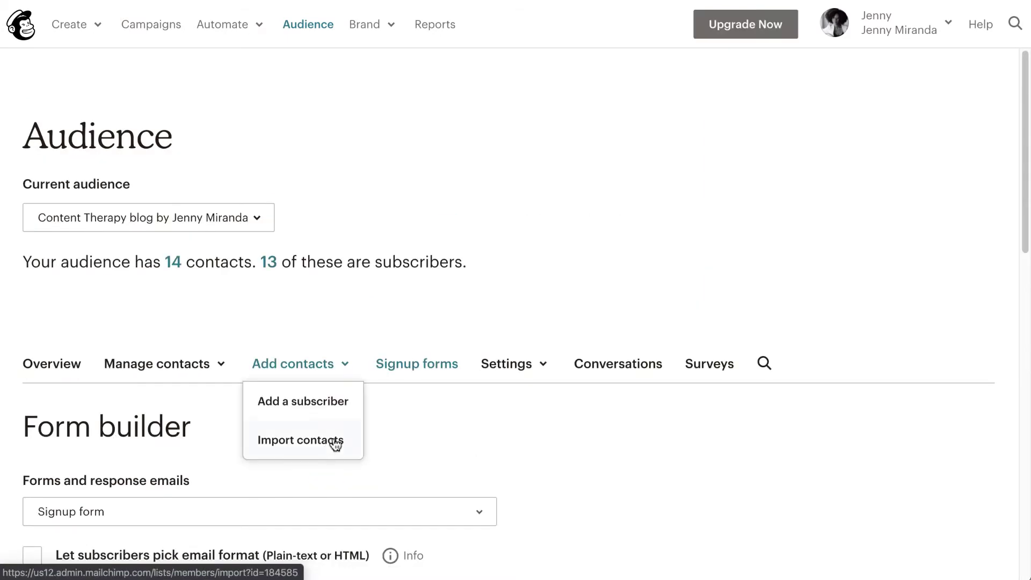
pyautogui.scroll(-4, 616, 329)
# Step: Tick Webinars, Books and Virtual Events in the form's Interests field to bring up its settings
pyautogui.scroll(-3, 519, 321)
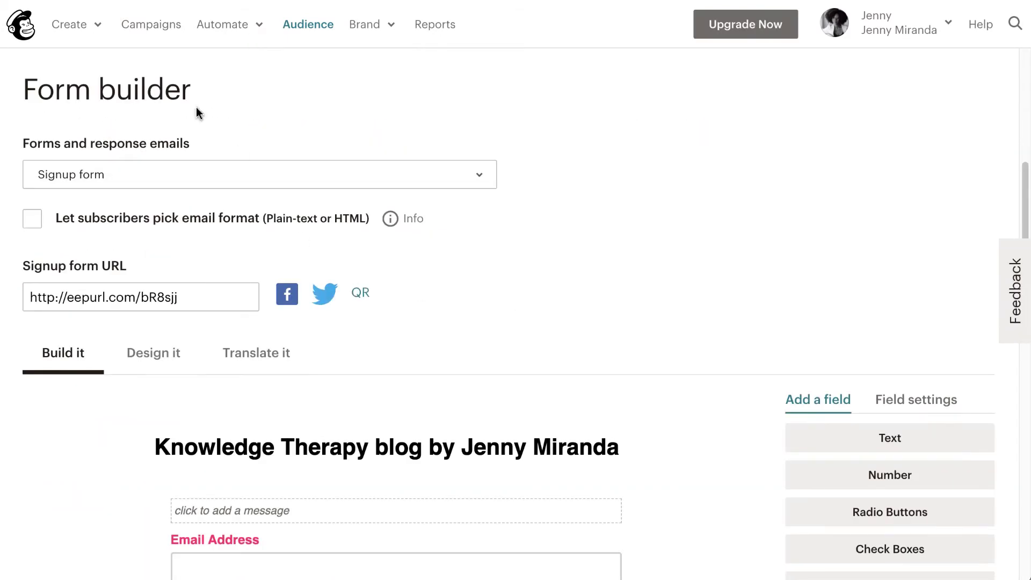
pyautogui.scroll(-3, 544, 380)
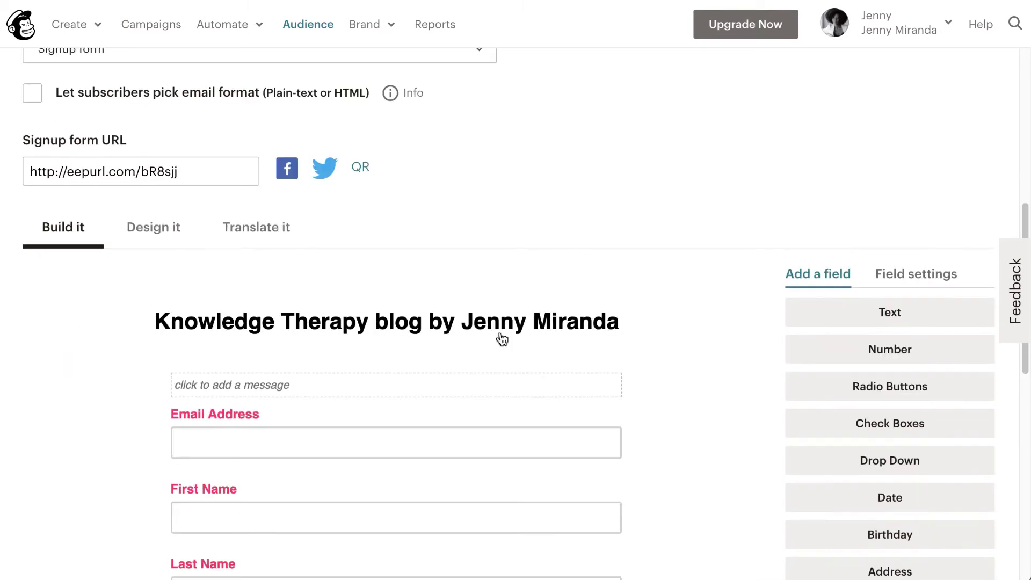
pyautogui.scroll(-2, 378, 402)
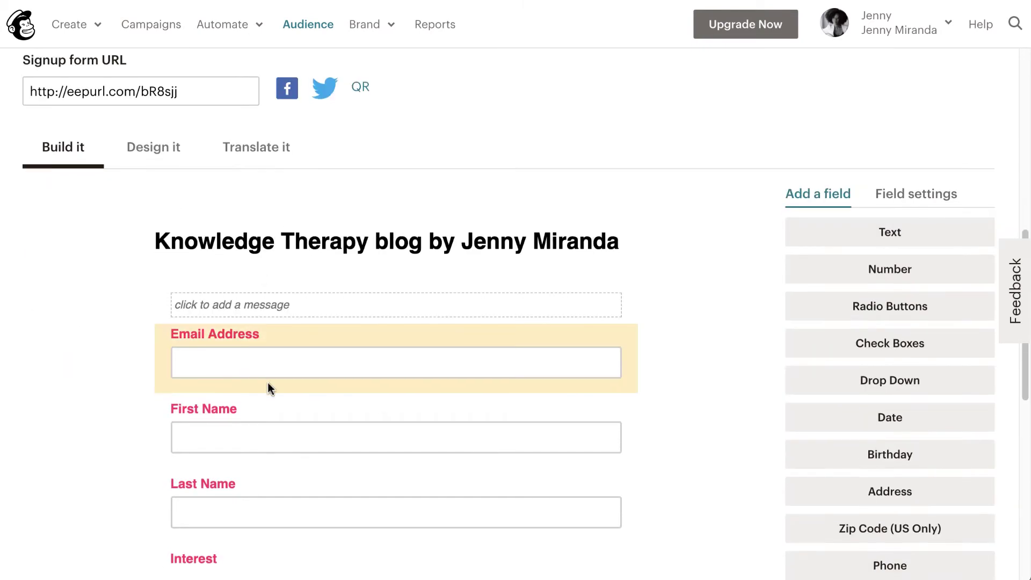
pyautogui.scroll(-4, 272, 435)
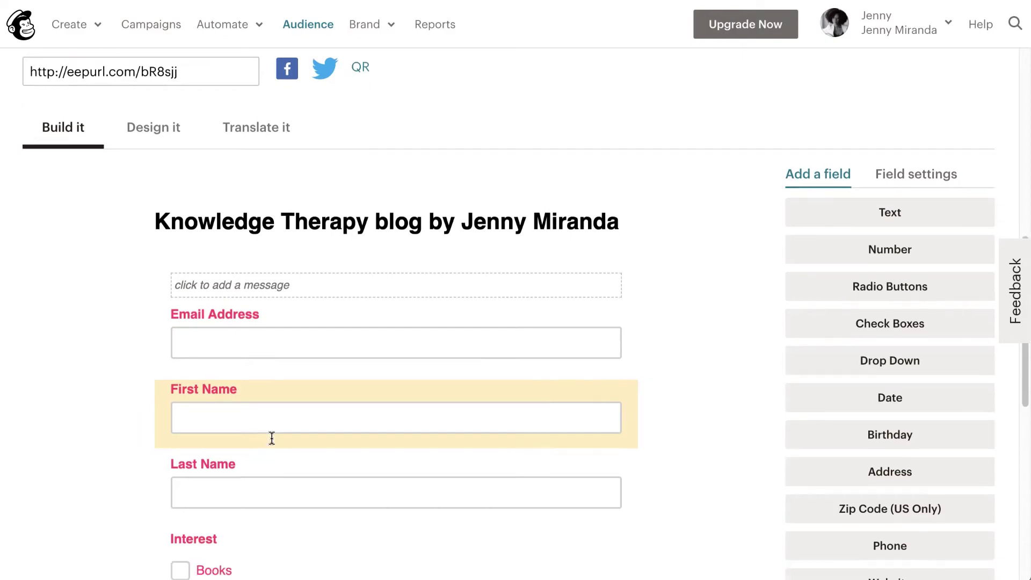
pyautogui.scroll(-1, 292, 472)
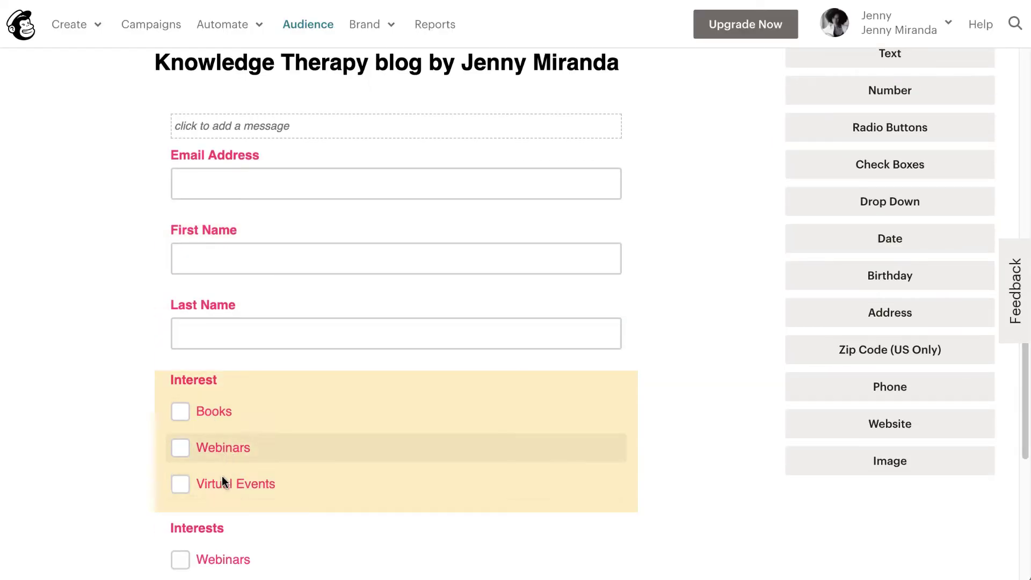
pyautogui.scroll(-3, 230, 475)
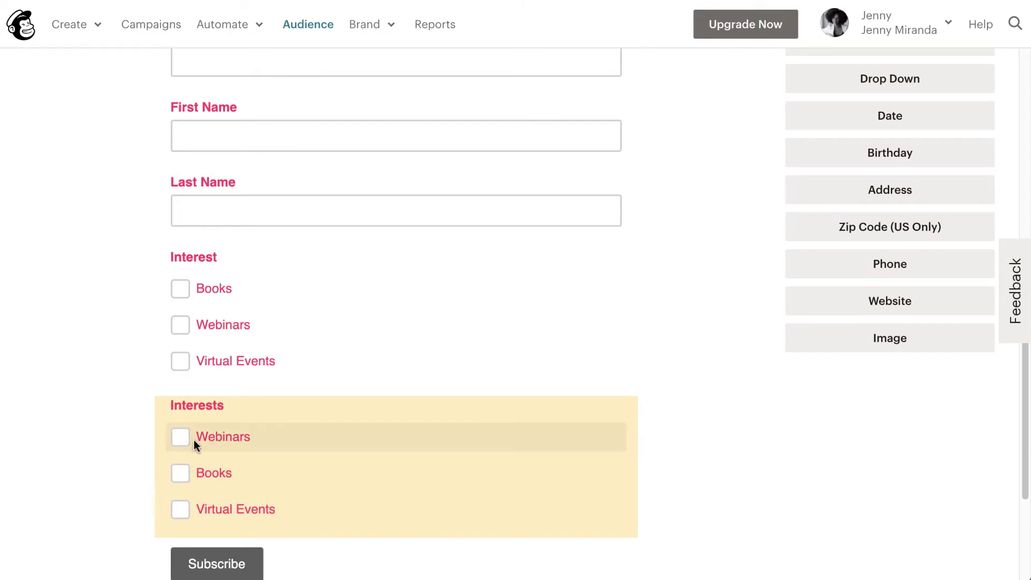
pyautogui.click(180, 436)
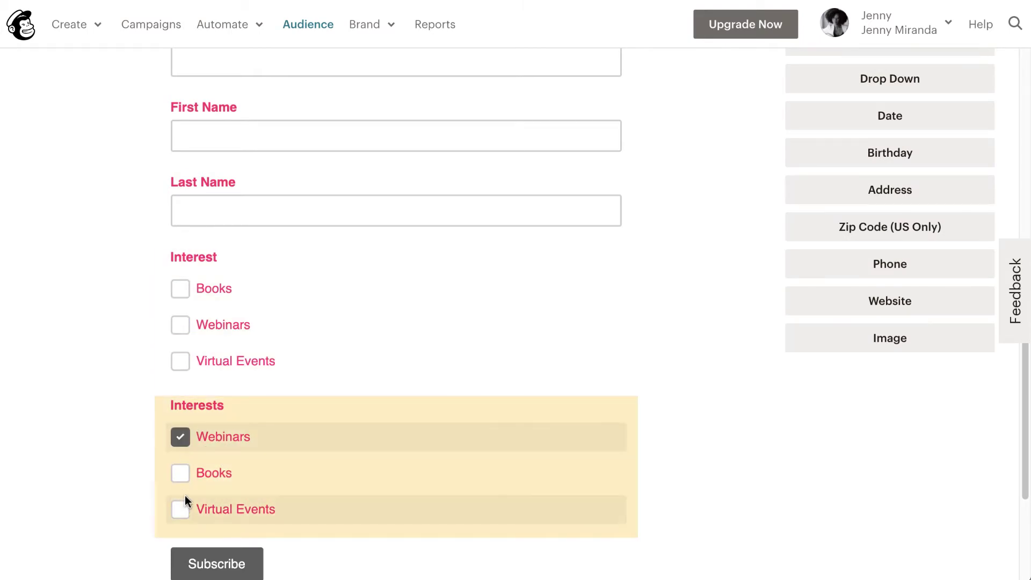
pyautogui.click(183, 478)
pyautogui.click(181, 508)
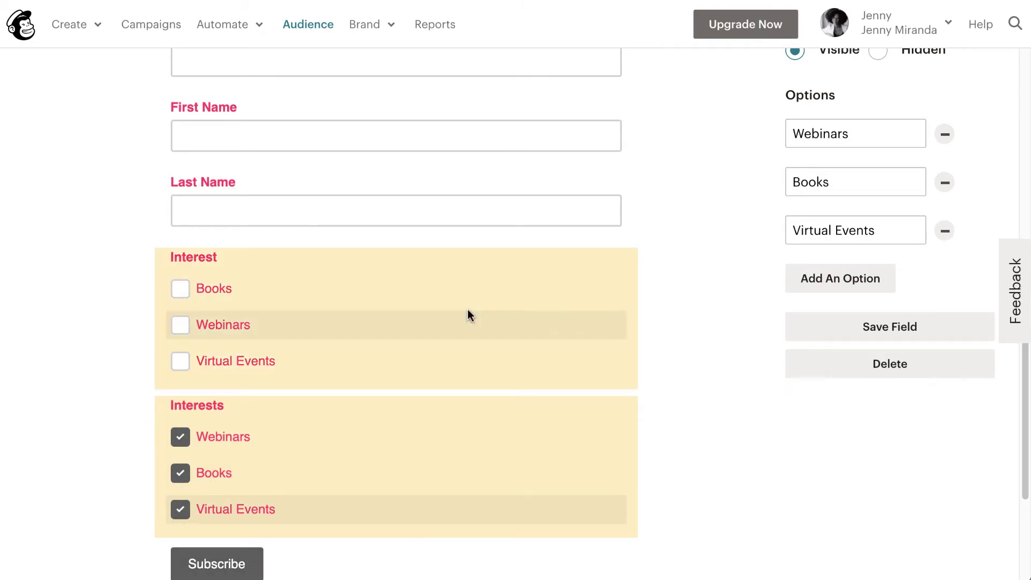
pyautogui.scroll(2, 374, 473)
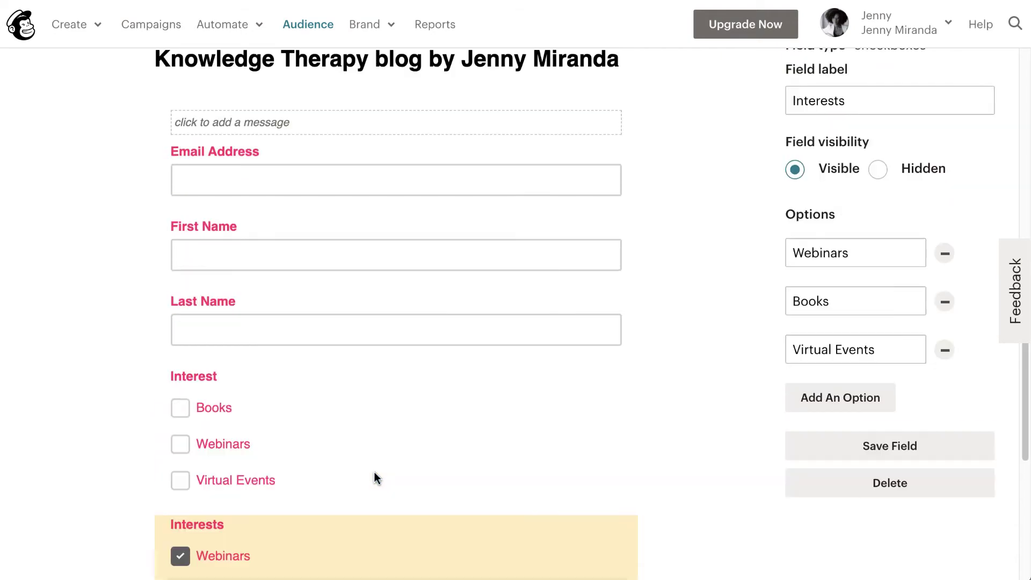
pyautogui.scroll(8, 407, 484)
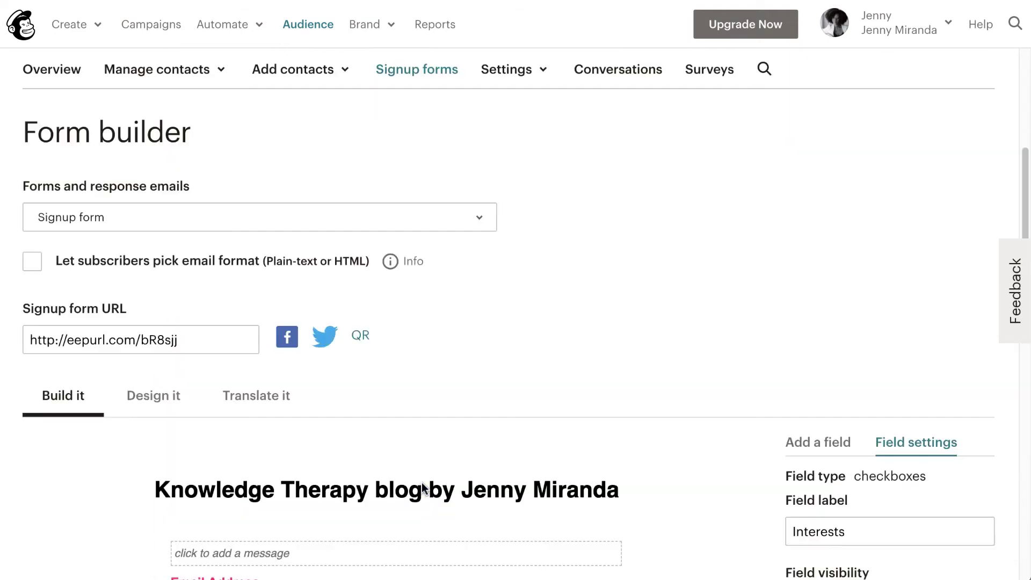
# Step: Create a 'Welcome new subscribers' automated email for the Content Therapy blog audience
pyautogui.click(255, 33)
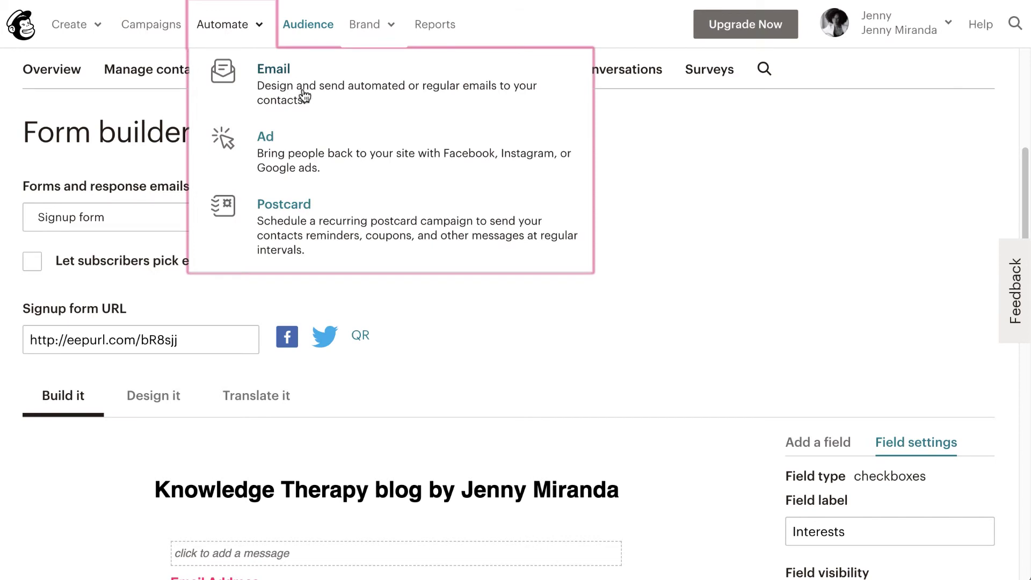
pyautogui.click(314, 105)
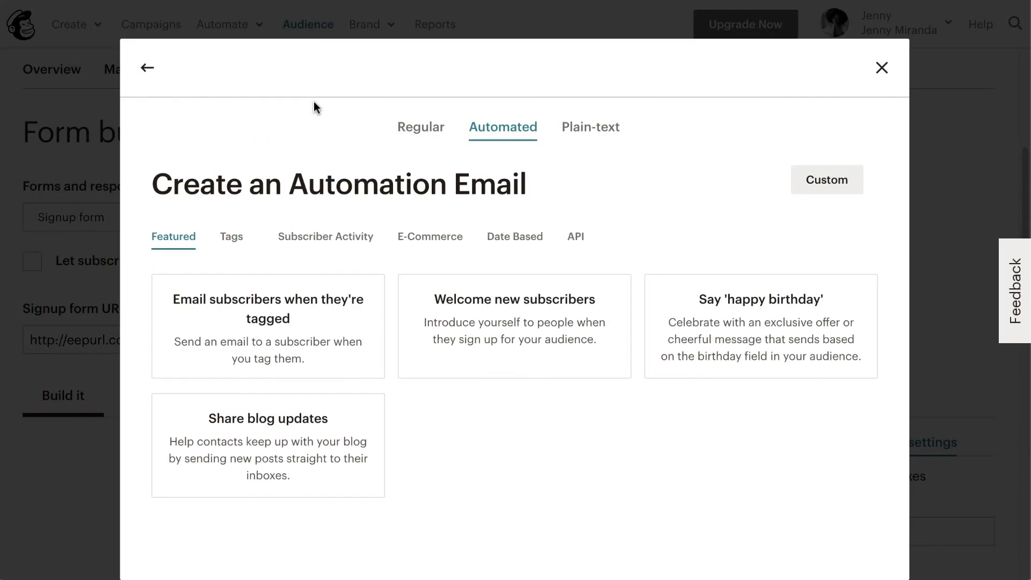
pyautogui.click(524, 339)
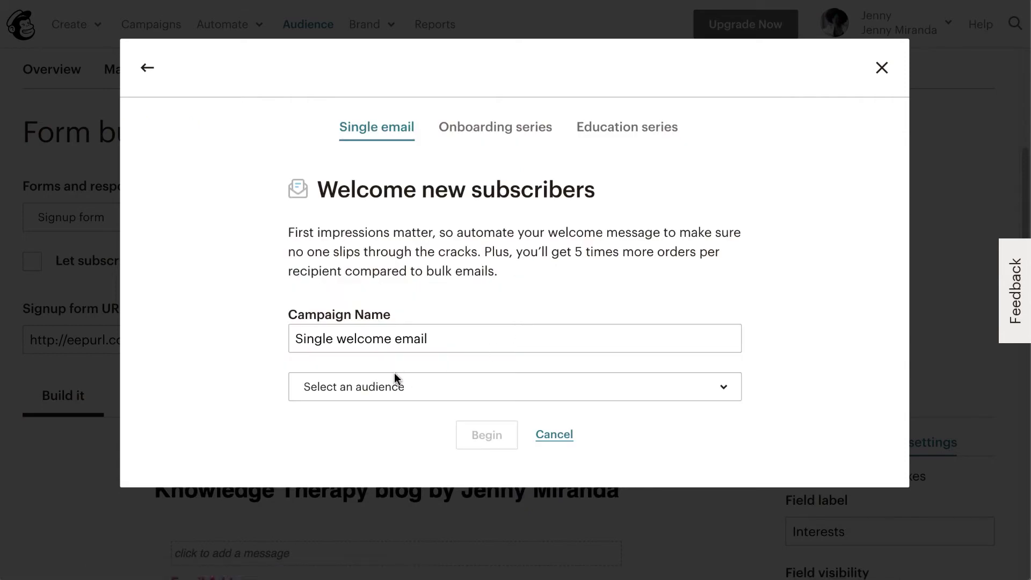
pyautogui.click(400, 395)
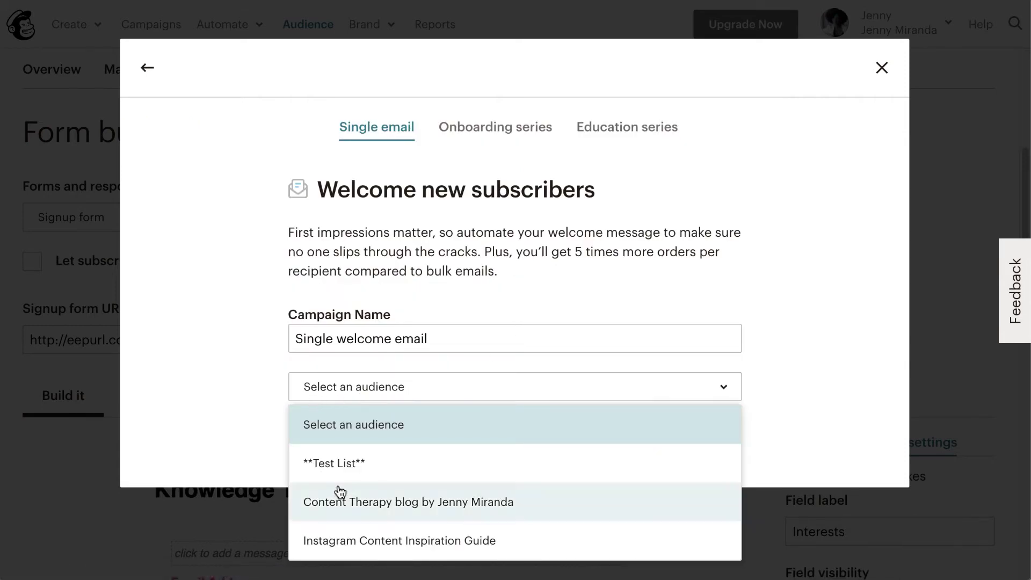
pyautogui.click(394, 504)
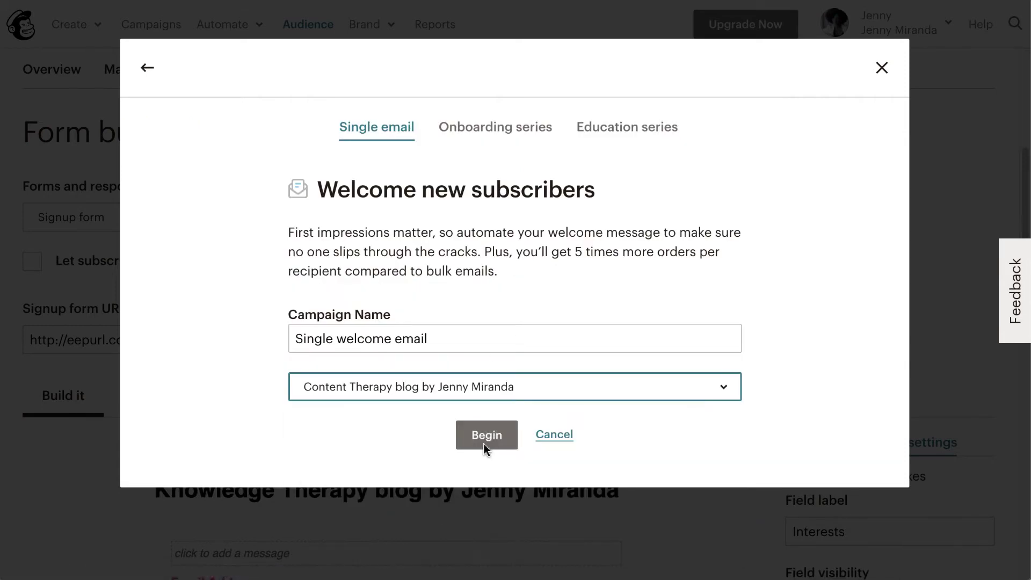
pyautogui.click(487, 436)
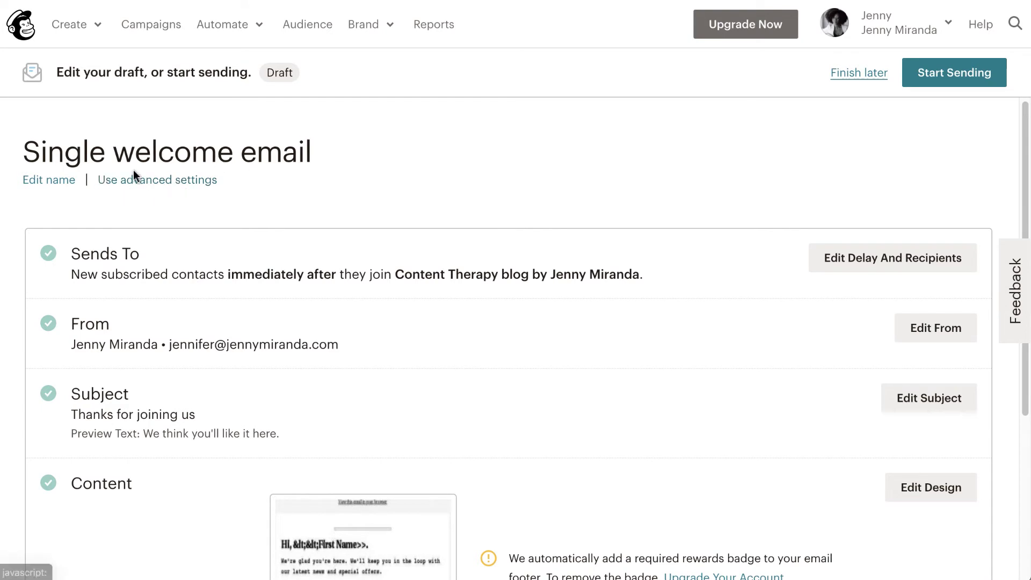
# Step: Switch the Single welcome email automation to advanced settings
pyautogui.click(148, 186)
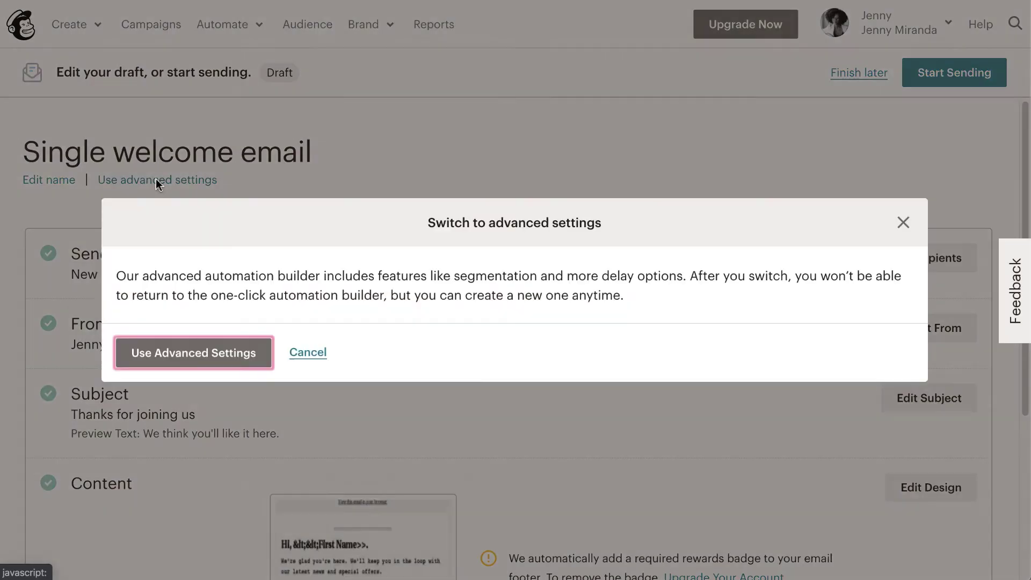
pyautogui.click(203, 355)
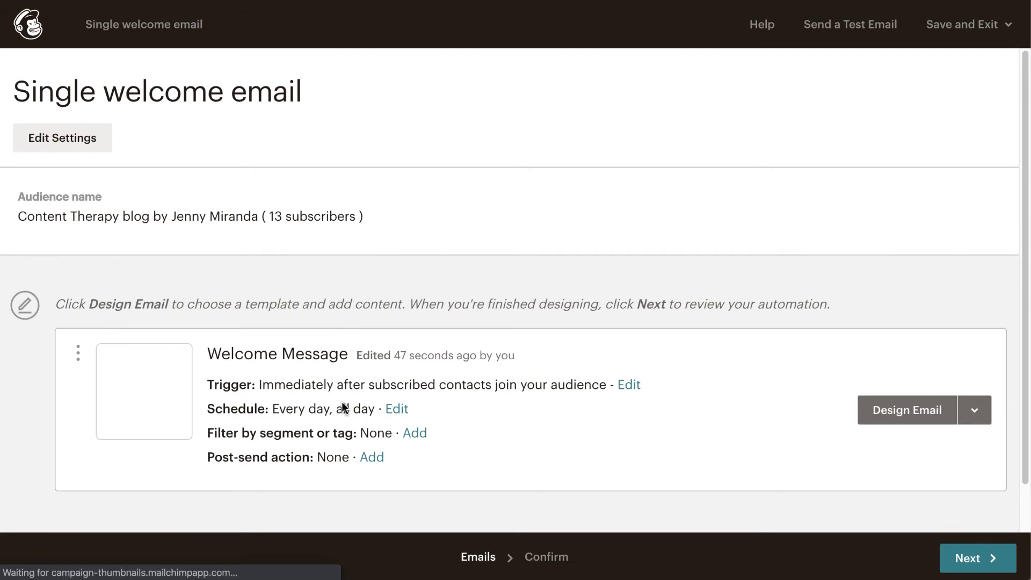
pyautogui.scroll(-1, 419, 405)
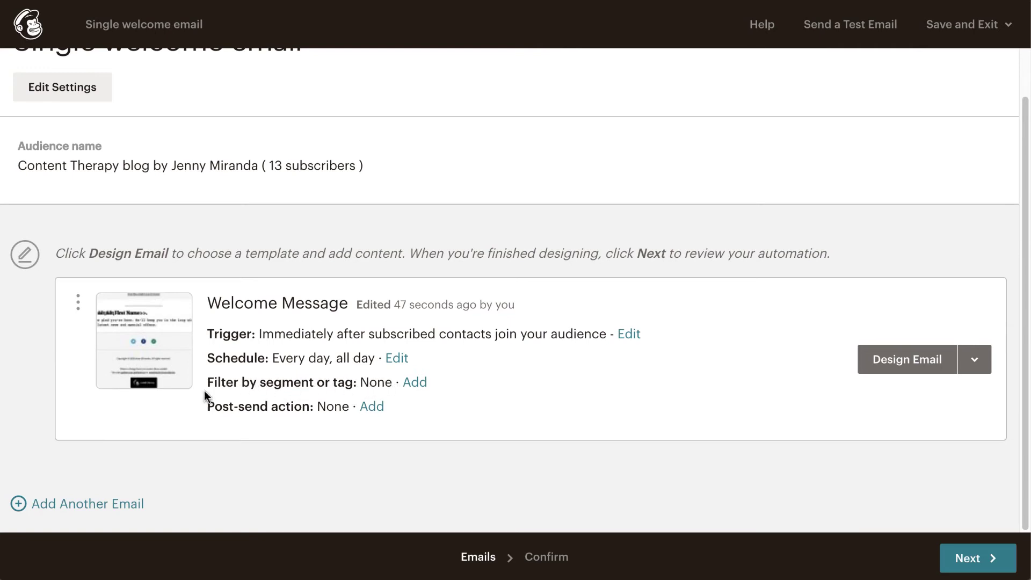
# Step: Add a segment-or-tag filter to the Welcome Message
pyautogui.click(414, 386)
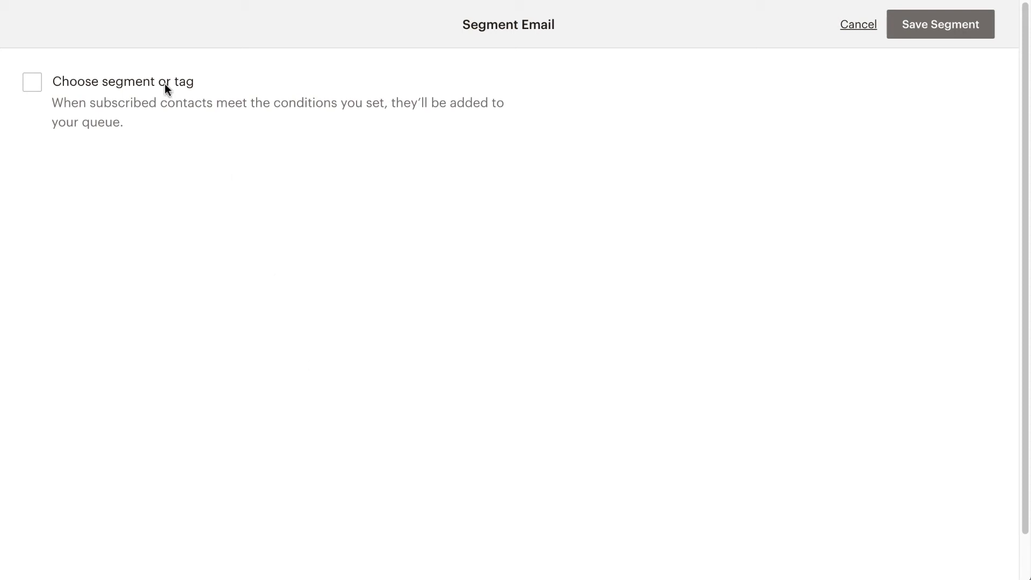
# Step: Filter the Welcome Message to contacts whose Interests include Virtual Events, and save the segment
pyautogui.click(33, 84)
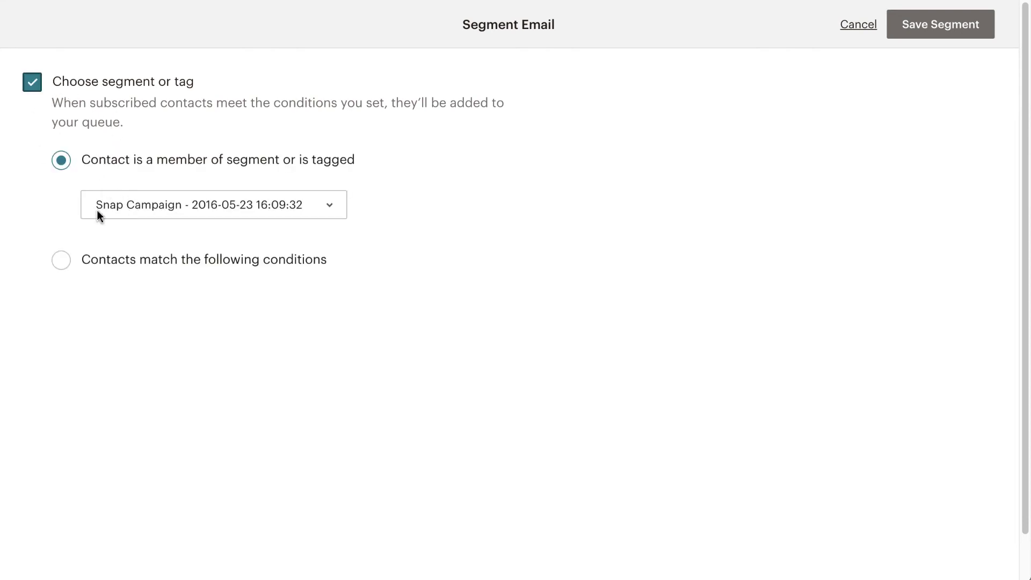
pyautogui.click(60, 271)
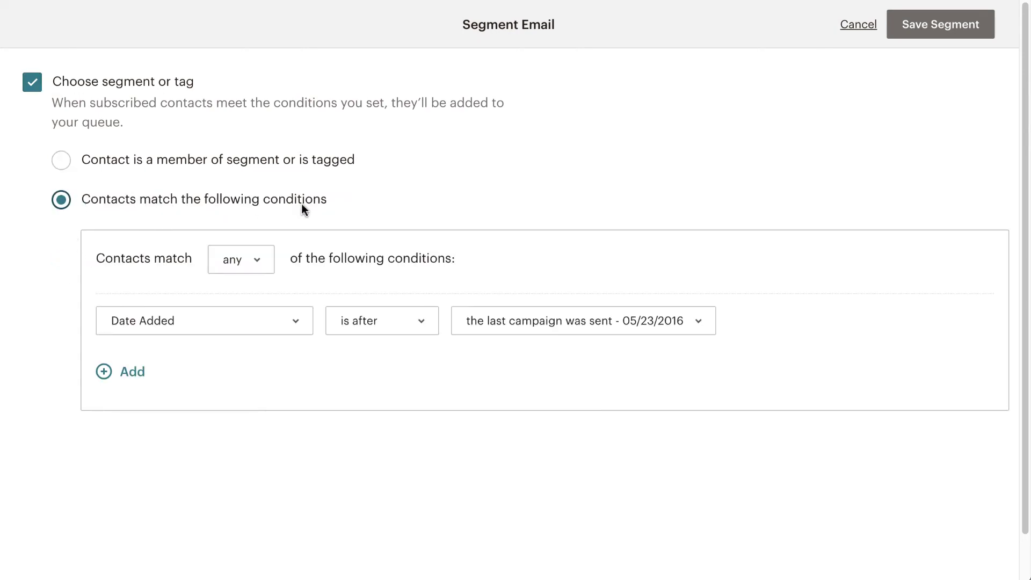
pyautogui.click(194, 323)
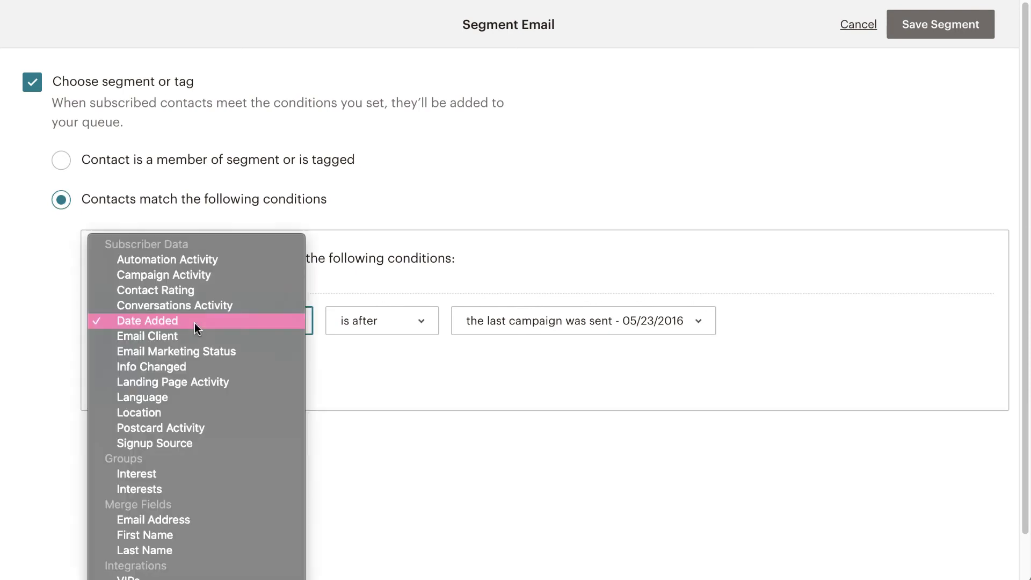
pyautogui.click(160, 490)
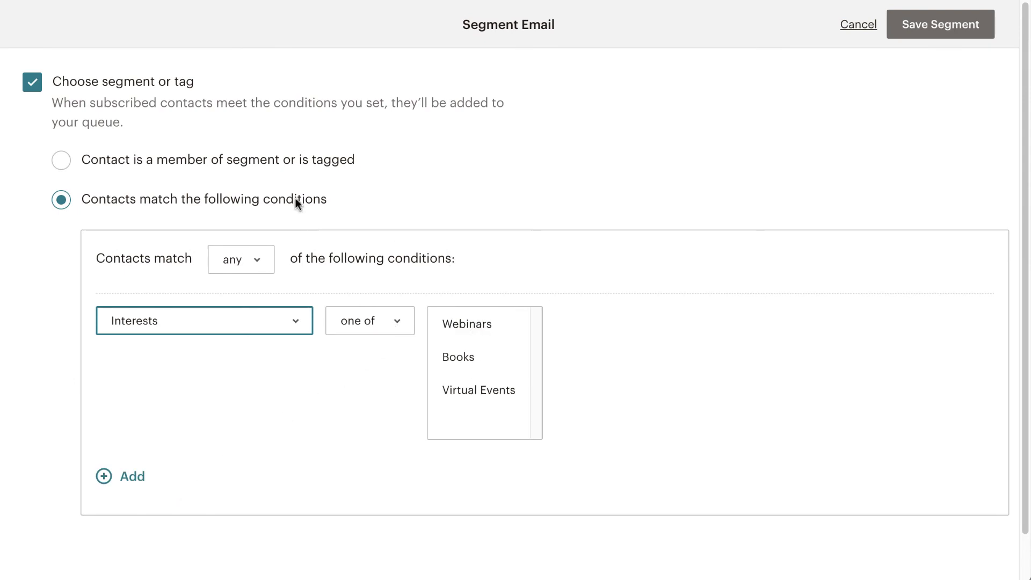
pyautogui.click(490, 396)
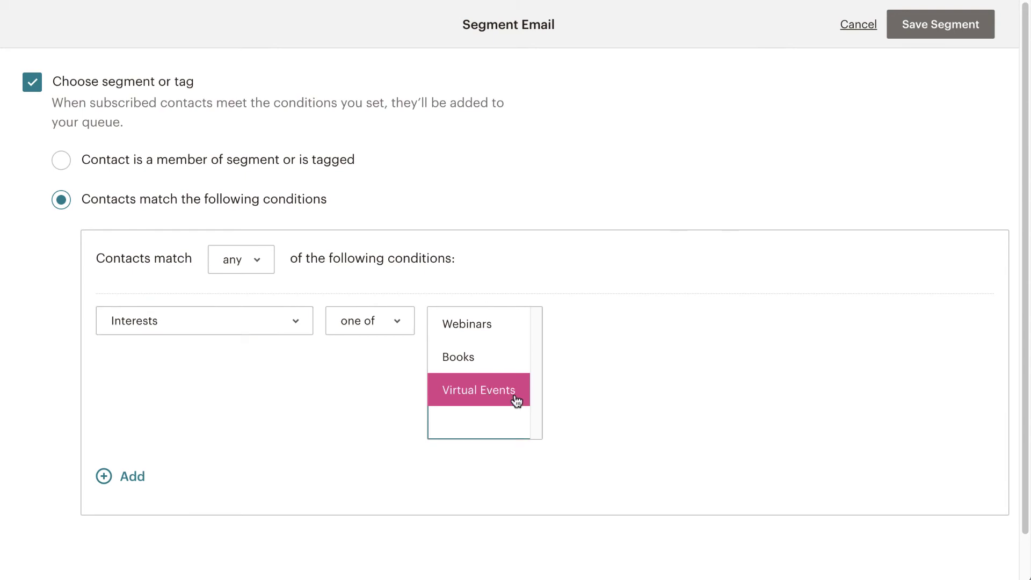
pyautogui.scroll(-1, 508, 437)
pyautogui.scroll(1, 507, 437)
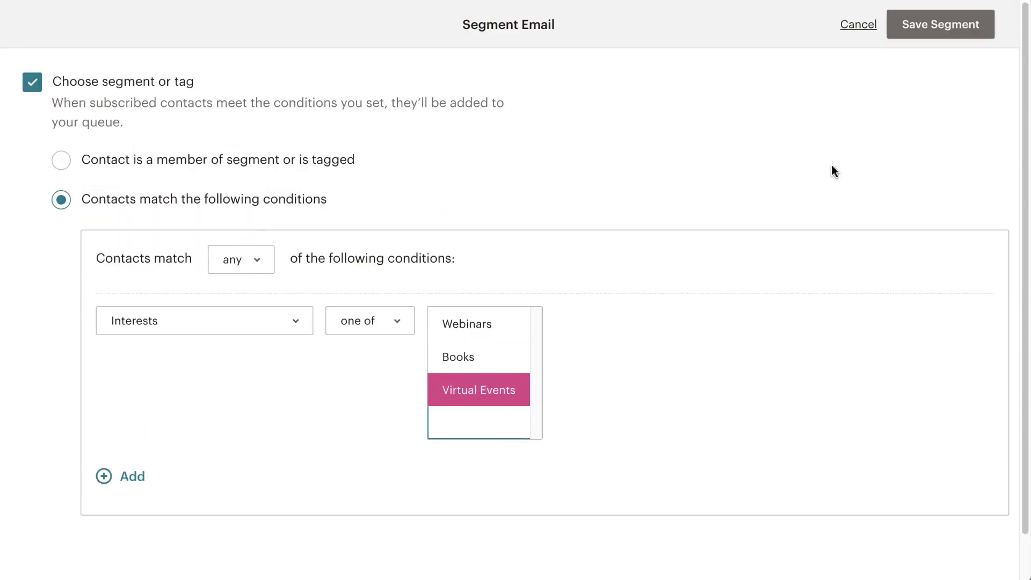
pyautogui.click(950, 25)
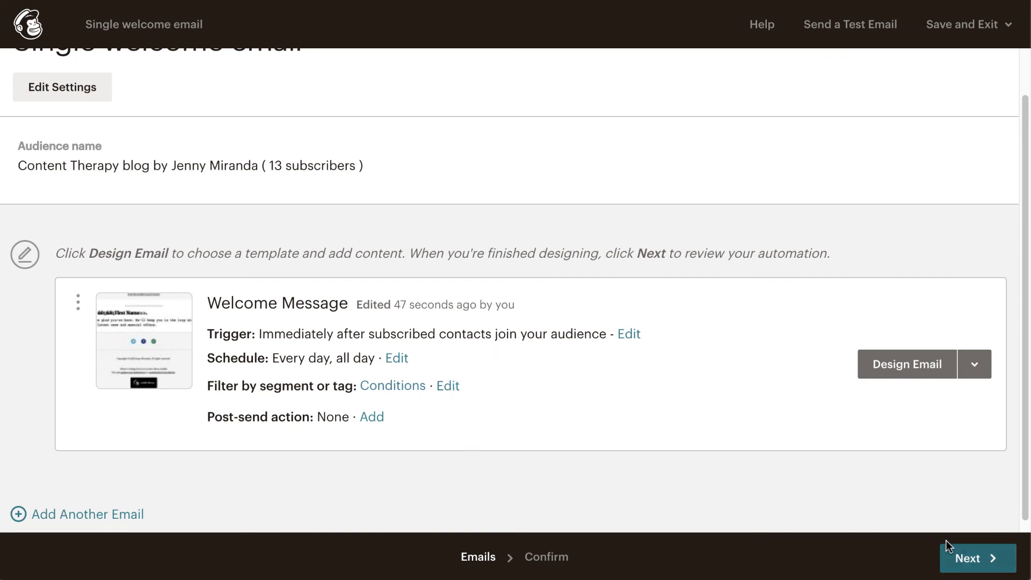
# Step: Leave the welcome automation for the Dashboard, exiting without starting it so it stays a draft
pyautogui.scroll(1, 391, 131)
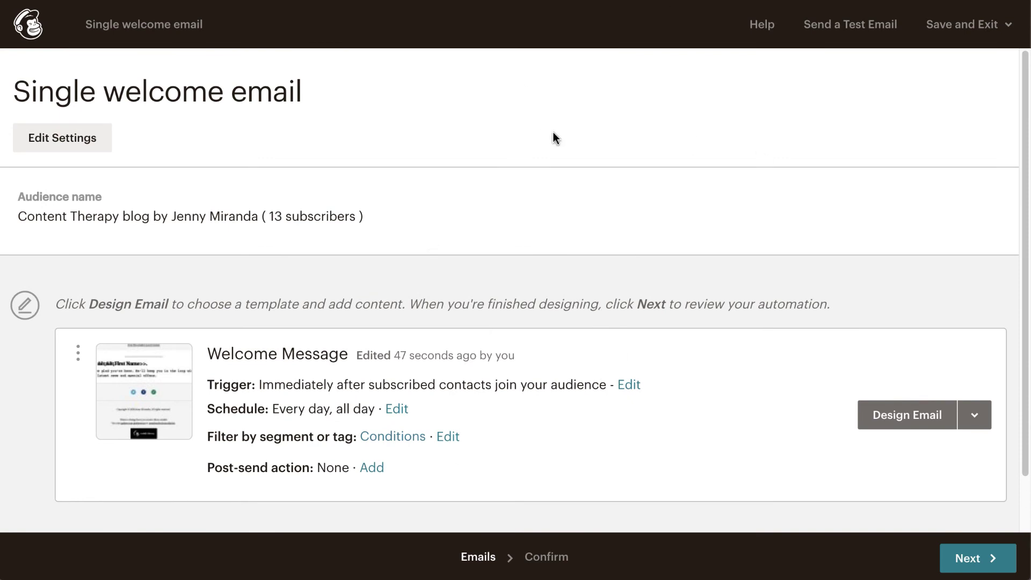
pyautogui.click(978, 28)
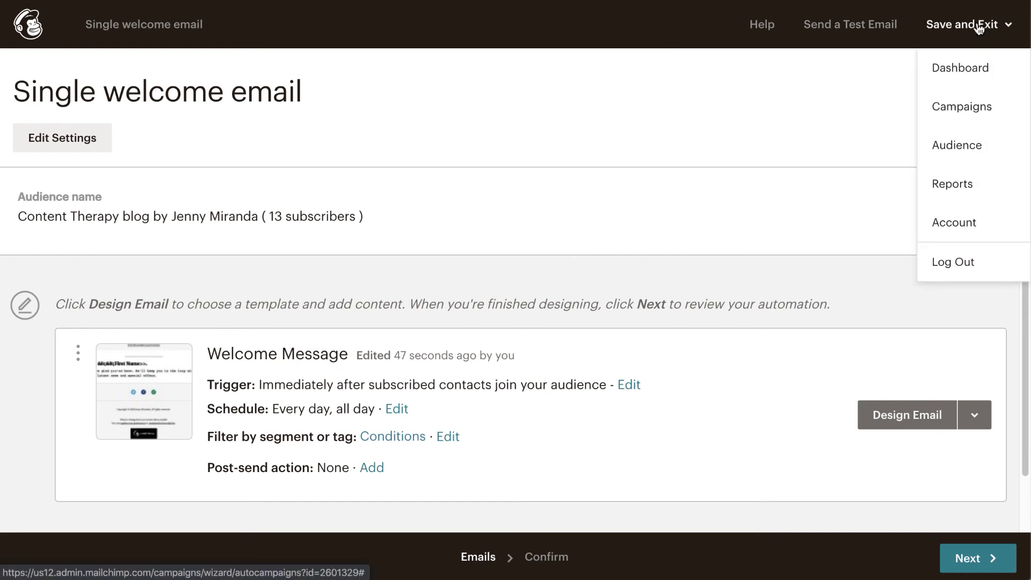
pyautogui.click(970, 69)
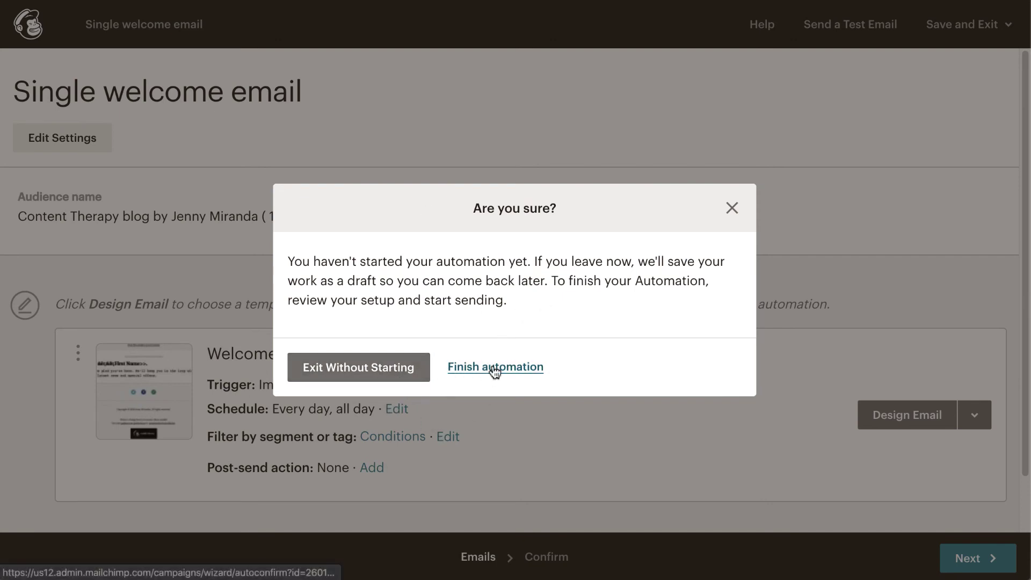
pyautogui.click(391, 376)
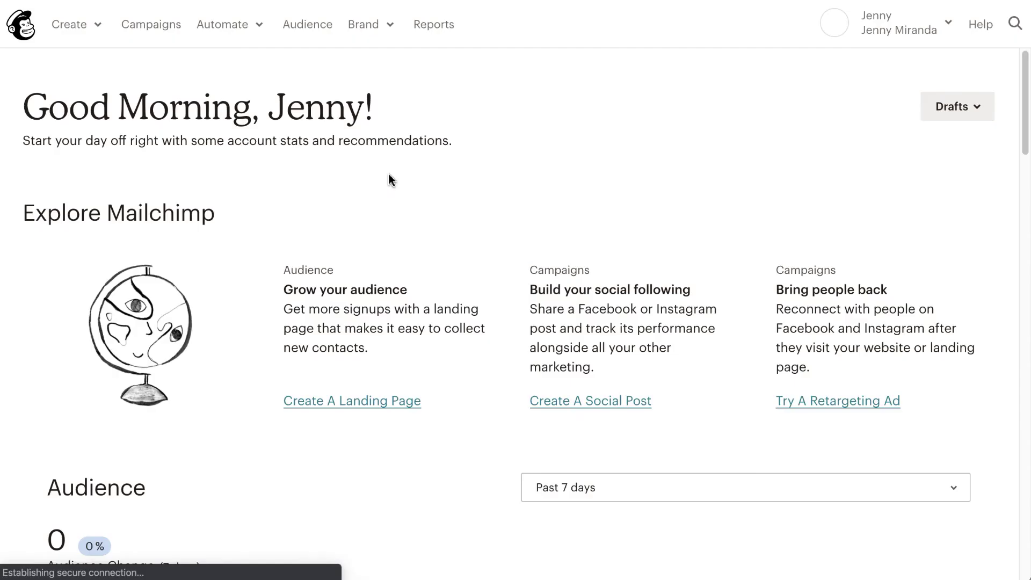
# Step: From Campaigns, create a new regular email campaign named 'Test'
pyautogui.click(153, 26)
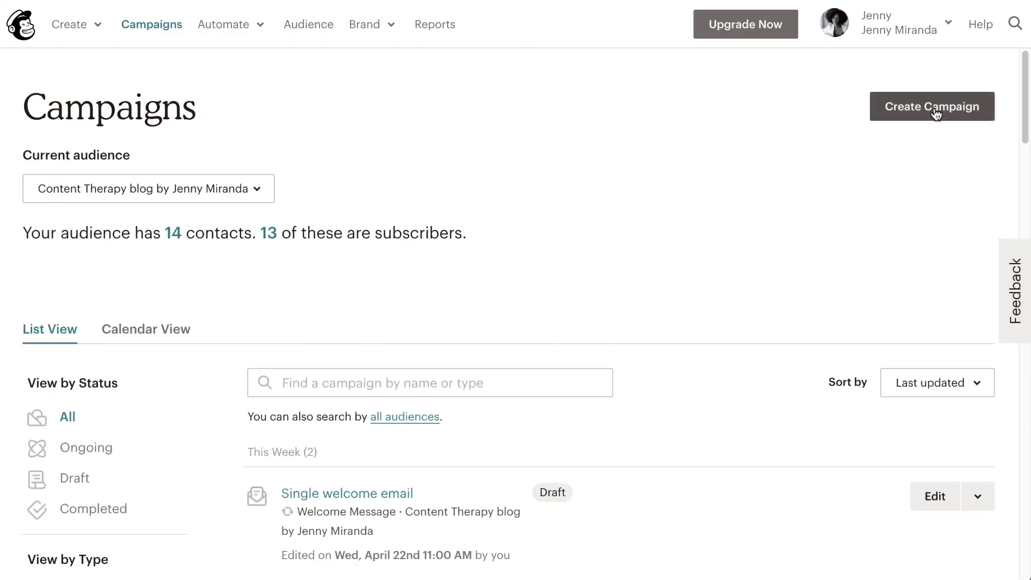
pyautogui.click(936, 114)
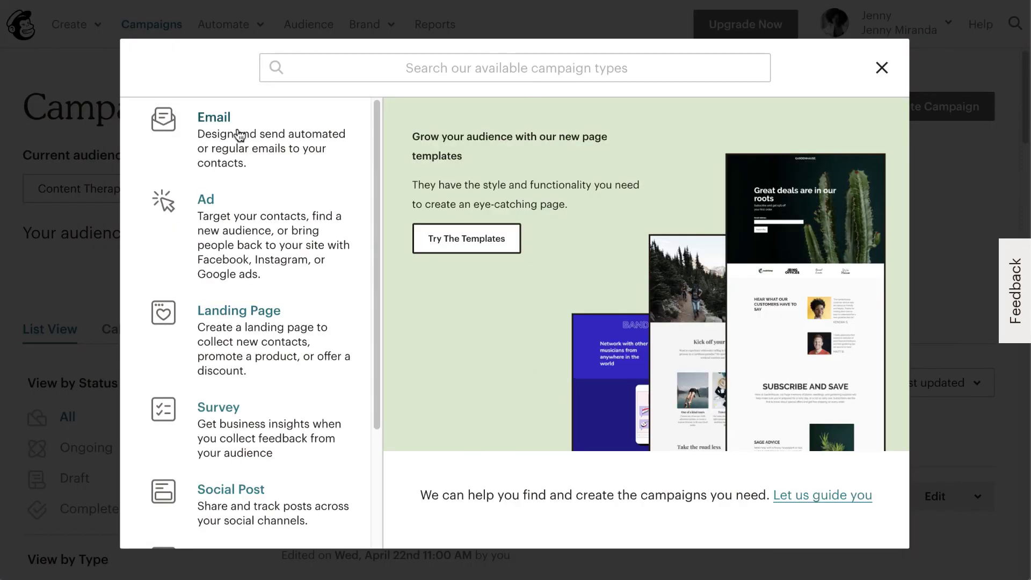
pyautogui.click(238, 136)
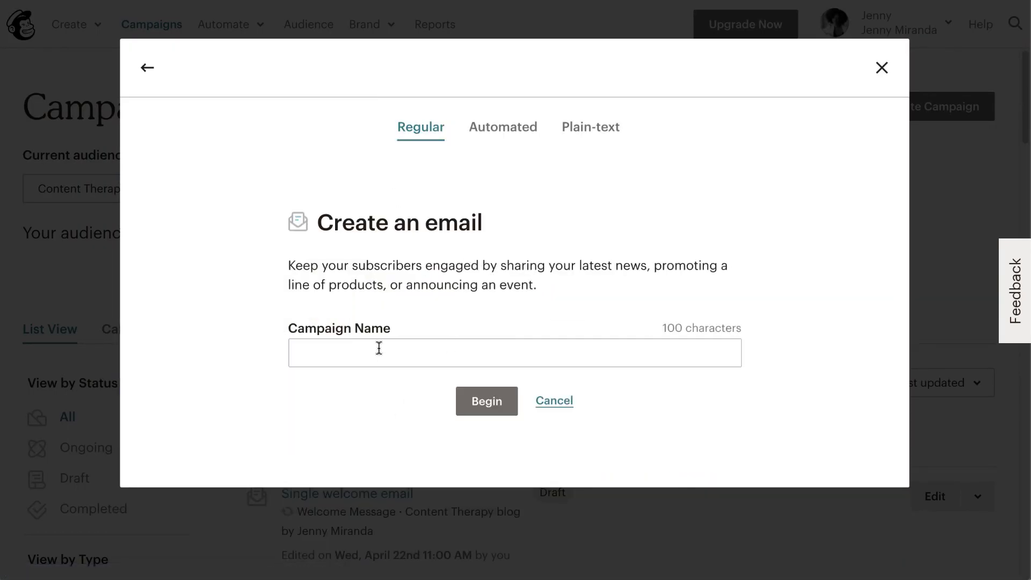
pyautogui.click(379, 348)
pyautogui.write('Test')
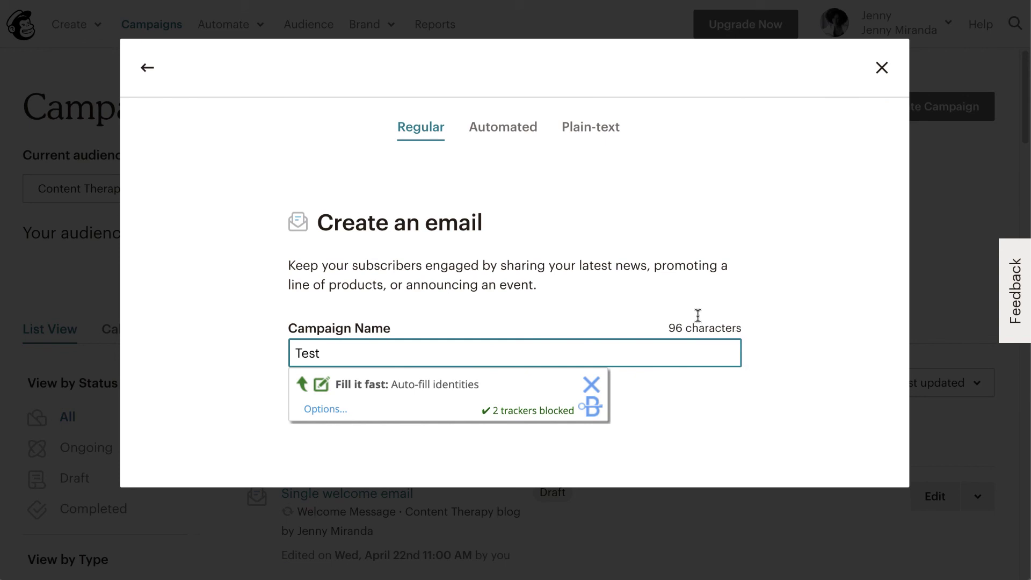
pyautogui.click(494, 403)
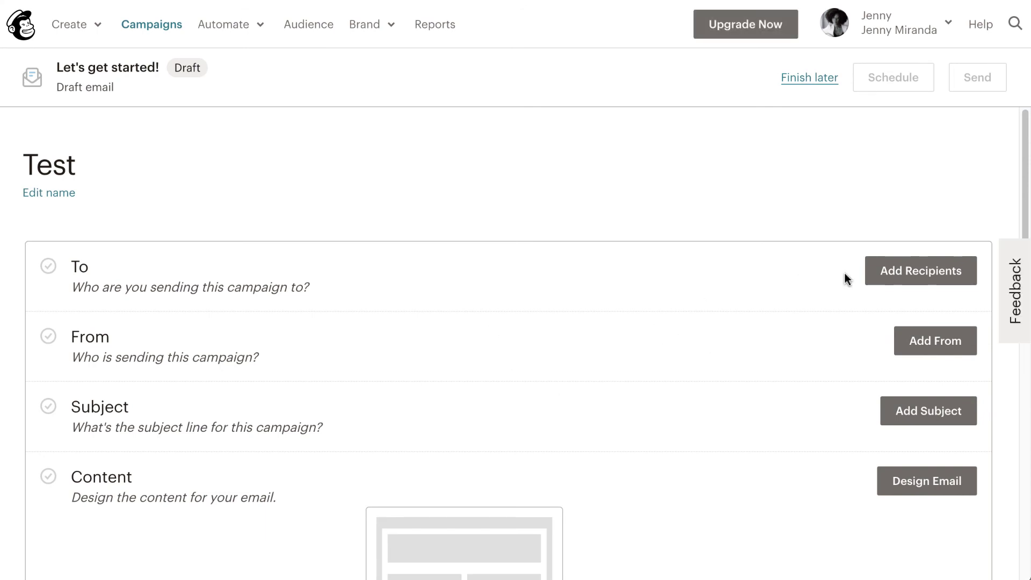
# Step: Choose the Content Therapy blog audience as the Test campaign's recipients
pyautogui.click(934, 271)
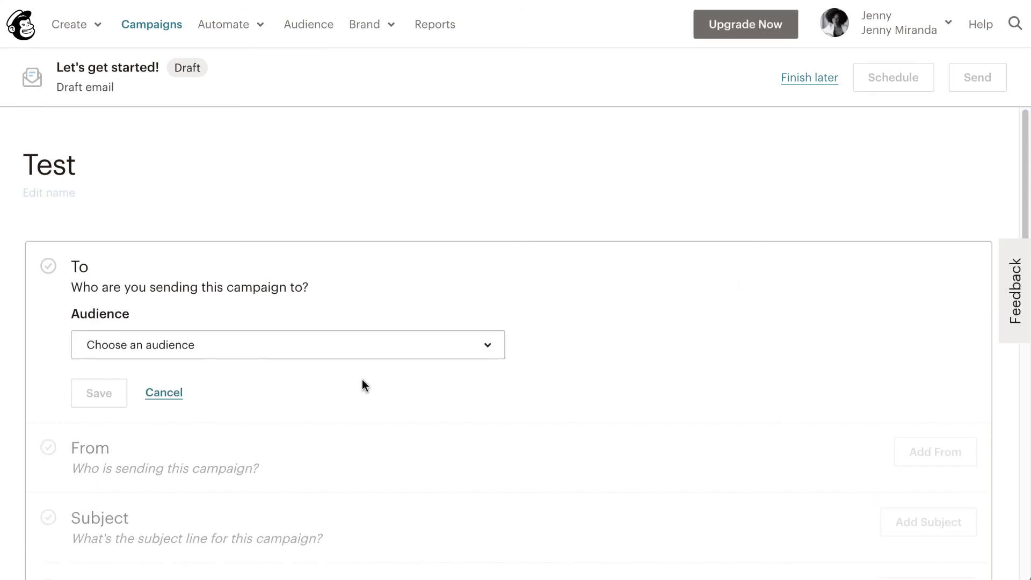
pyautogui.click(336, 334)
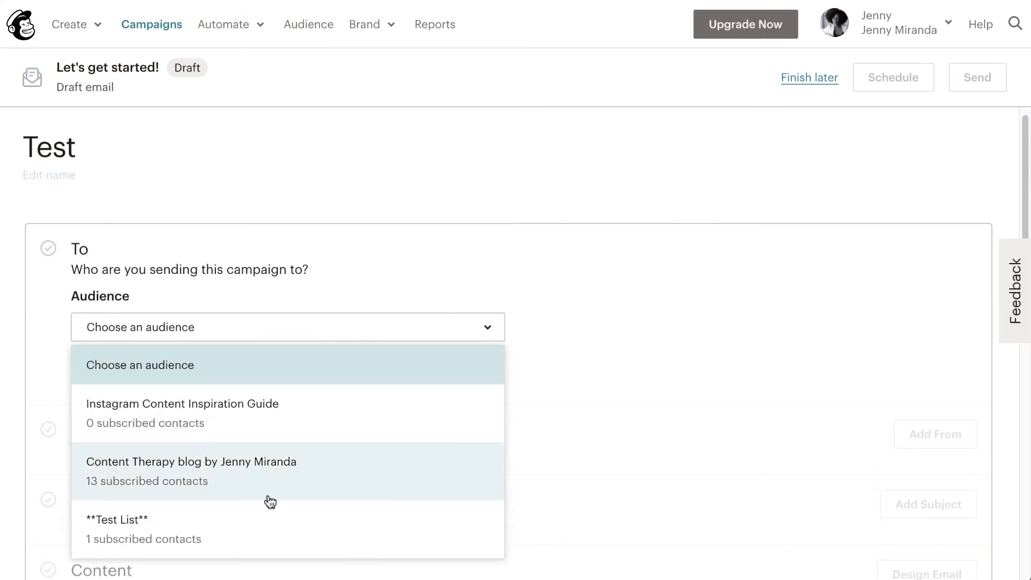
pyautogui.click(253, 476)
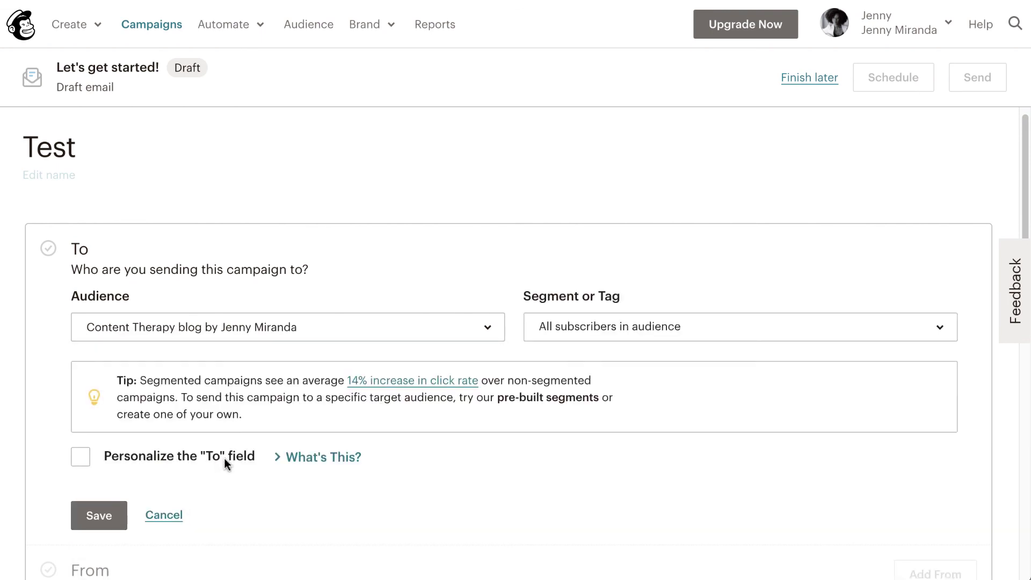
# Step: Build a new segment where Interests is one of Webinars and save the recipients
pyautogui.click(593, 329)
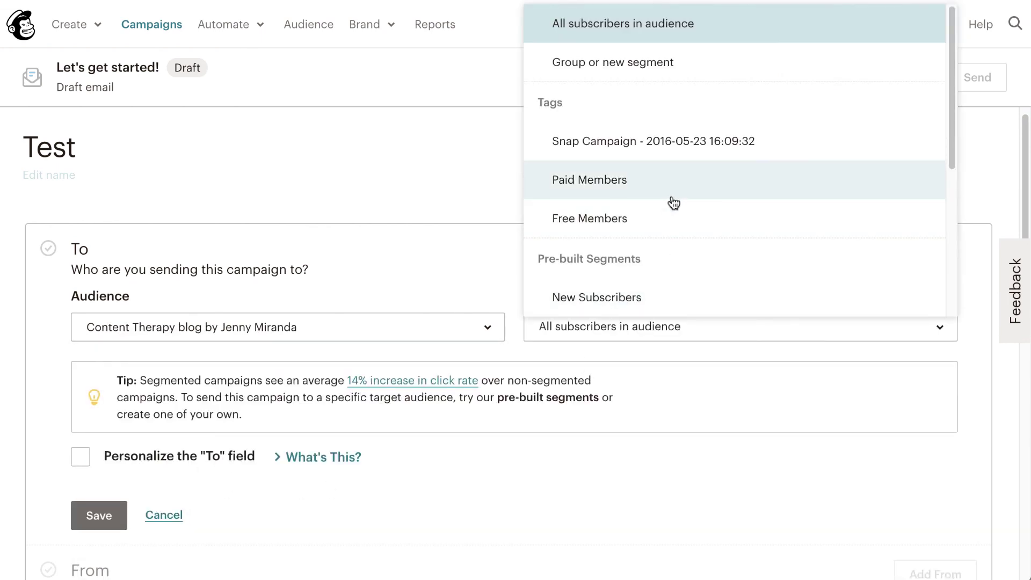
pyautogui.scroll(-1, 673, 203)
pyautogui.scroll(1, 667, 207)
pyautogui.click(651, 62)
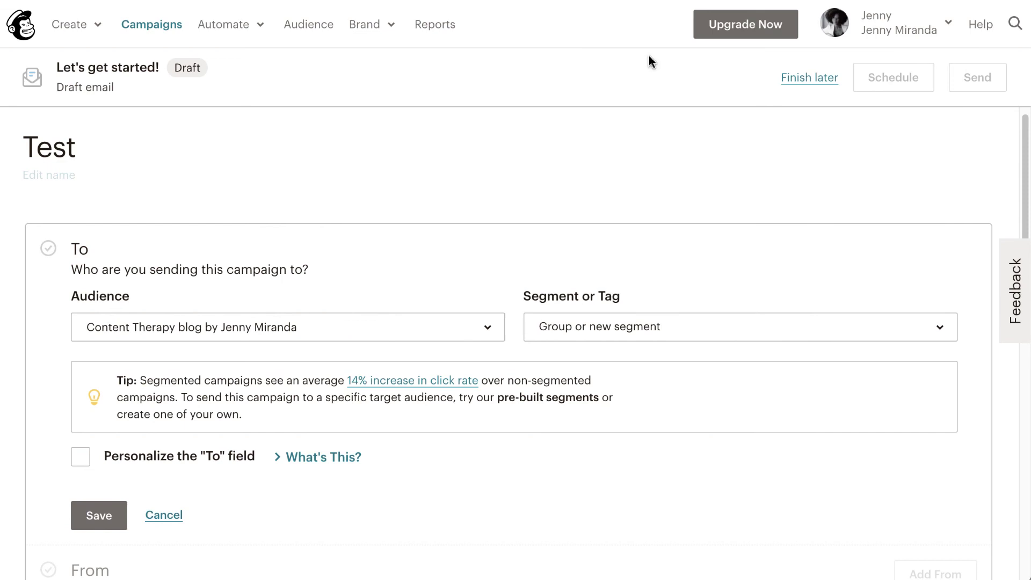
pyautogui.click(255, 506)
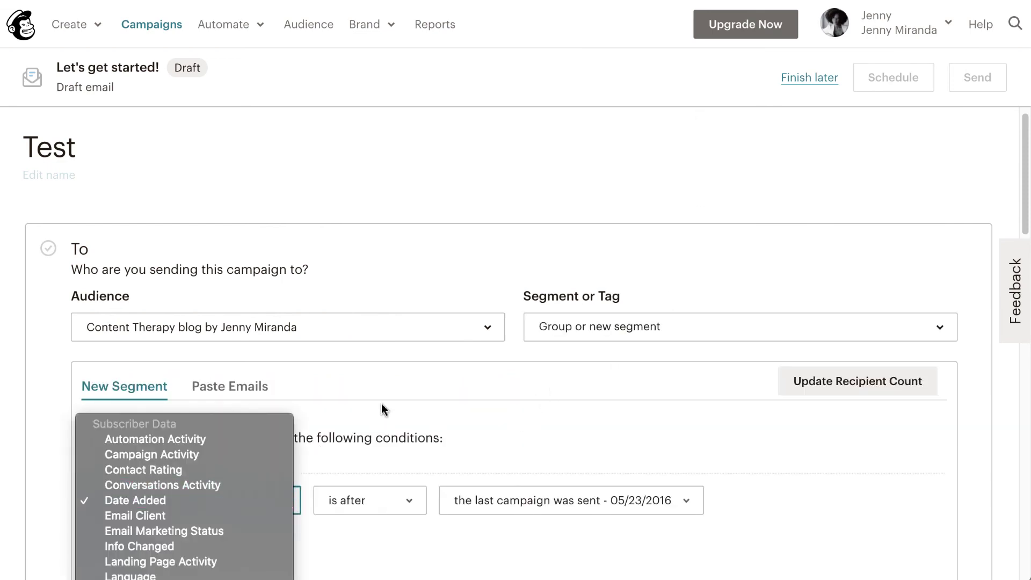
pyautogui.scroll(-3, 189, 493)
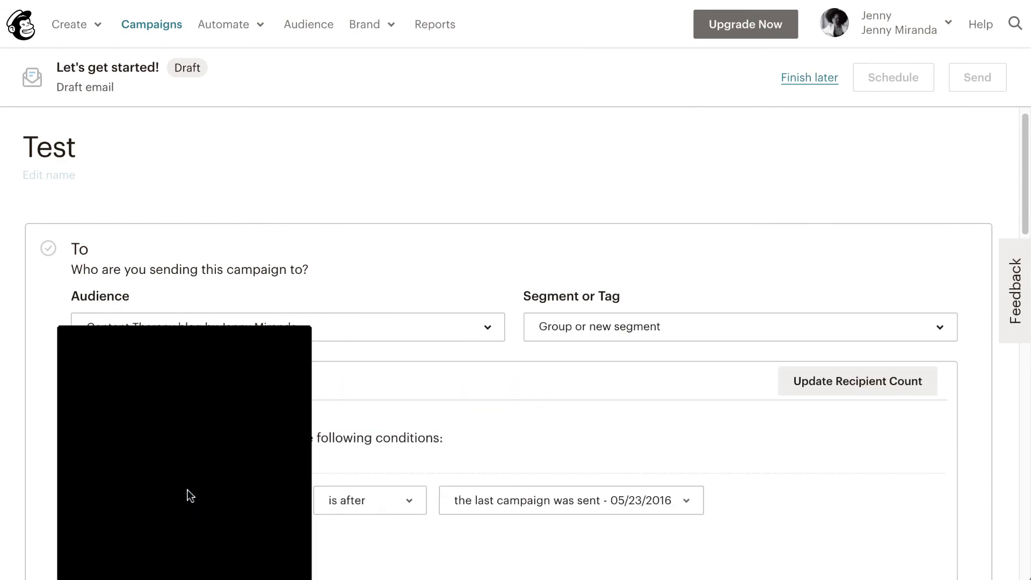
pyautogui.click(161, 567)
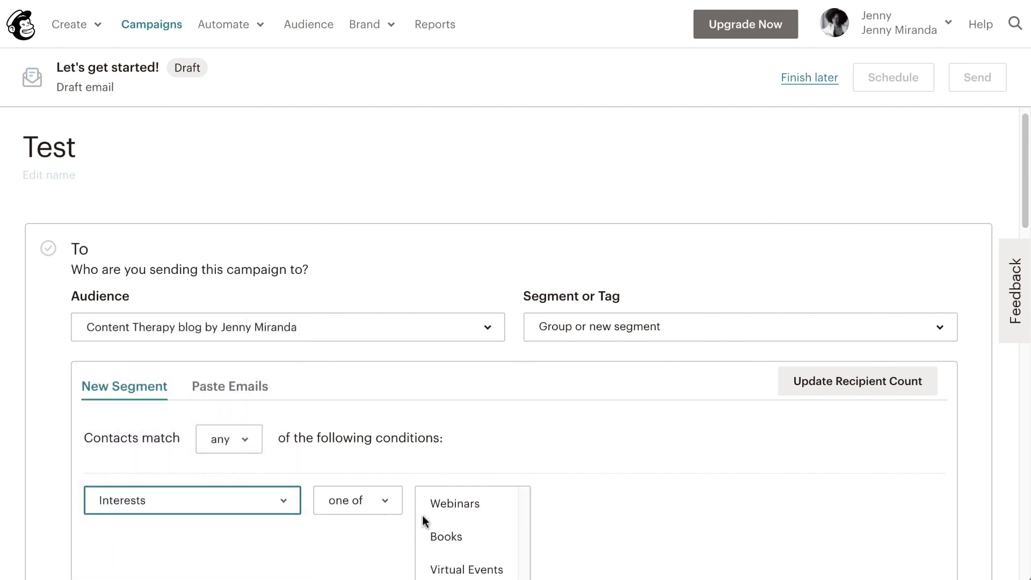
pyautogui.click(476, 508)
pyautogui.scroll(-6, 652, 490)
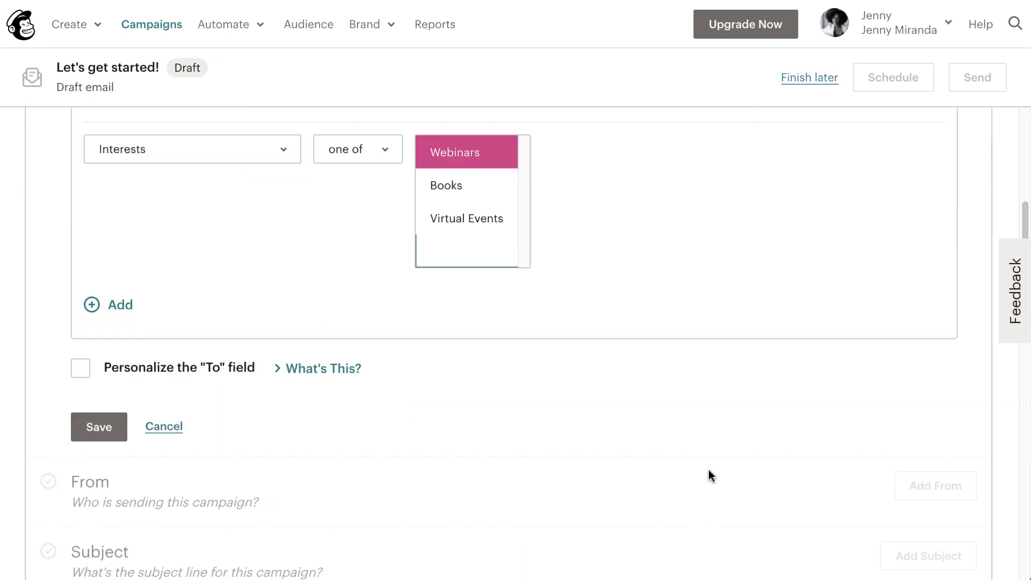
pyautogui.click(95, 428)
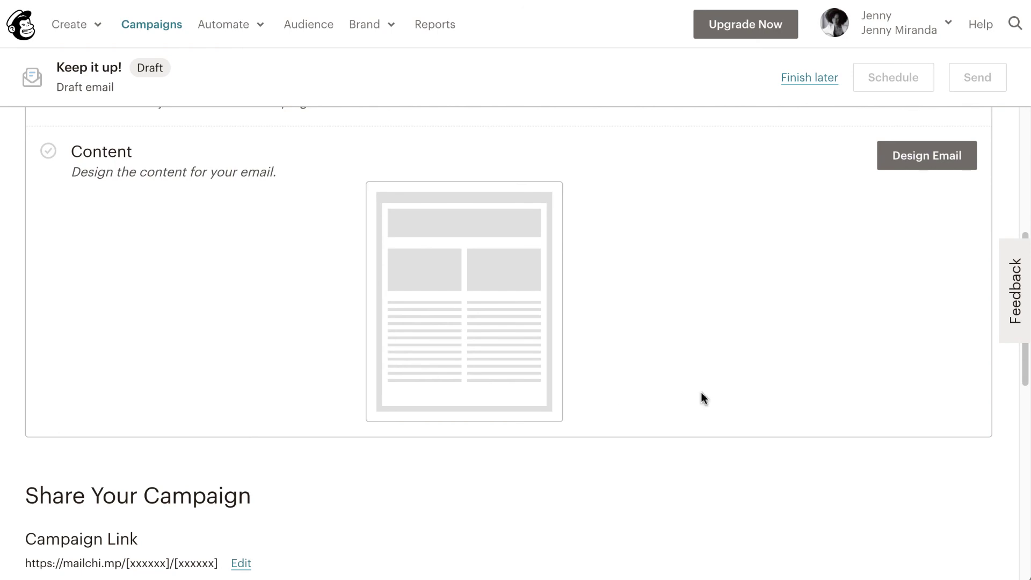
# Step: Scroll back to the top of the Test campaign checklist showing the 0-recipient segment
pyautogui.scroll(5, 572, 327)
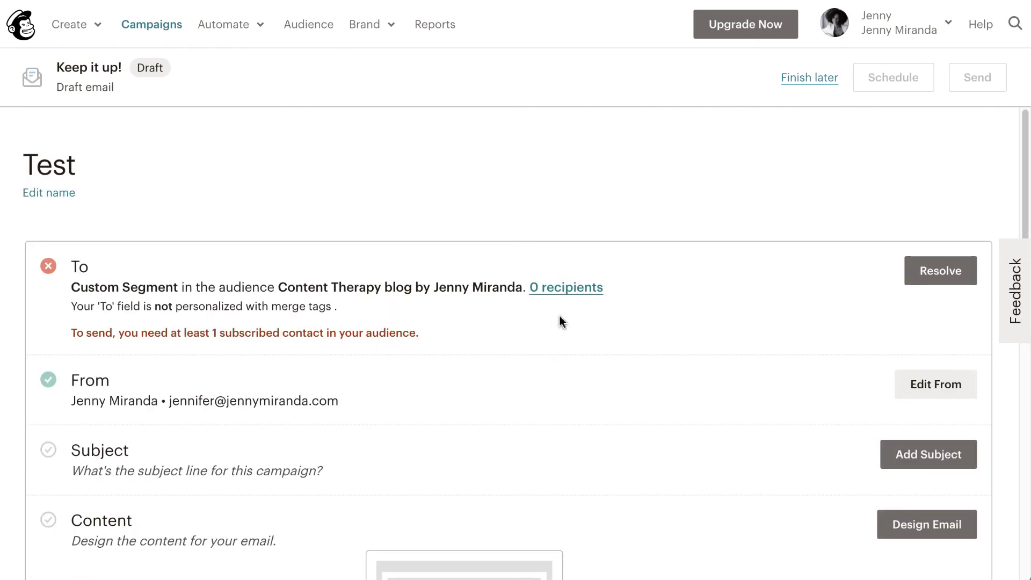